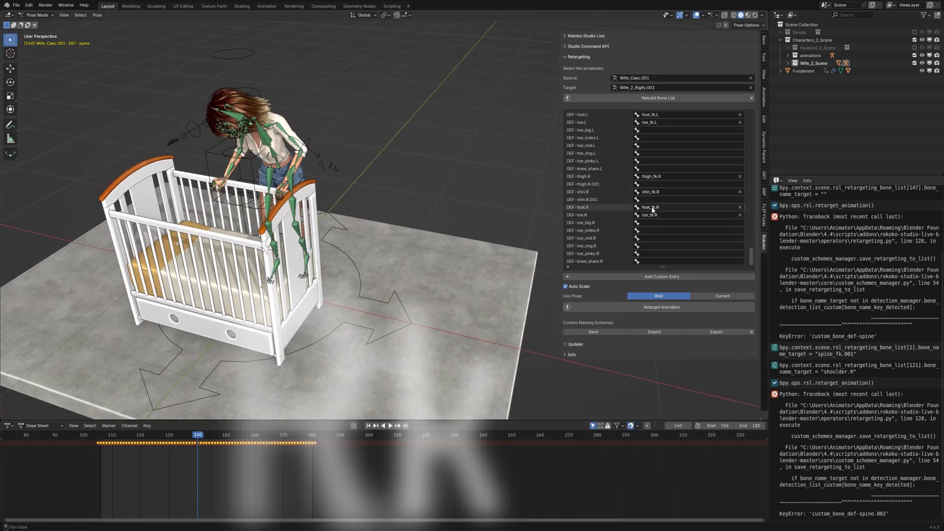
- Review the failing Rokoko bone list and KeyError, then frame Wife_2_Rigify beside the Cascadeur skeleton
scroll(653, 210, up, 10)
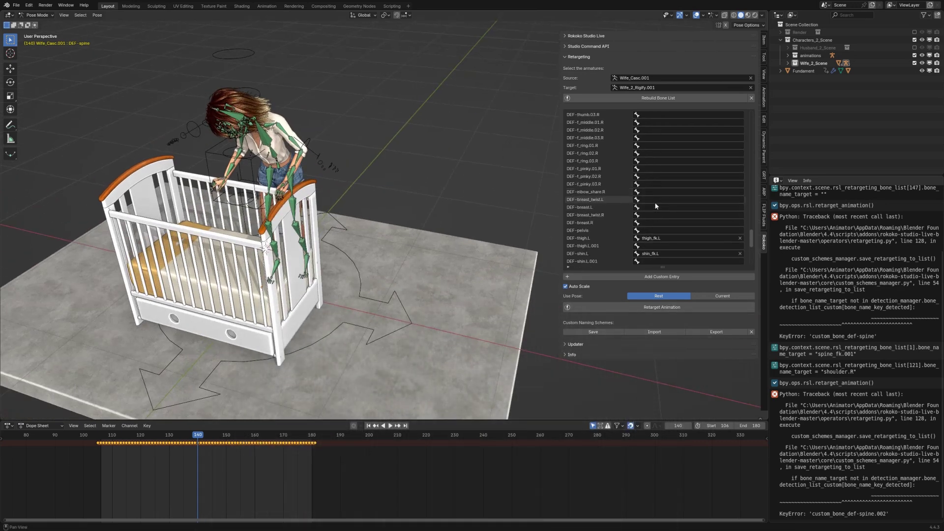
scroll(655, 206, up, 10)
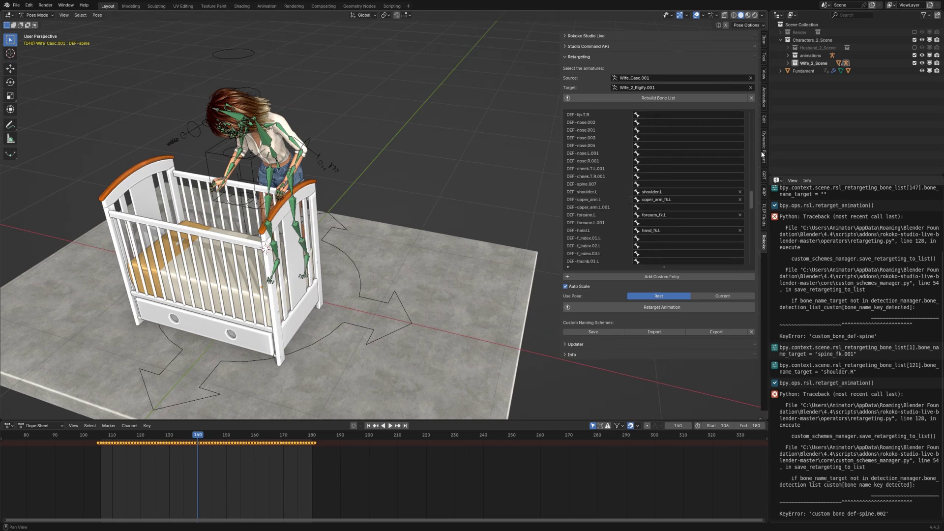
drag(752, 199, 751, 255)
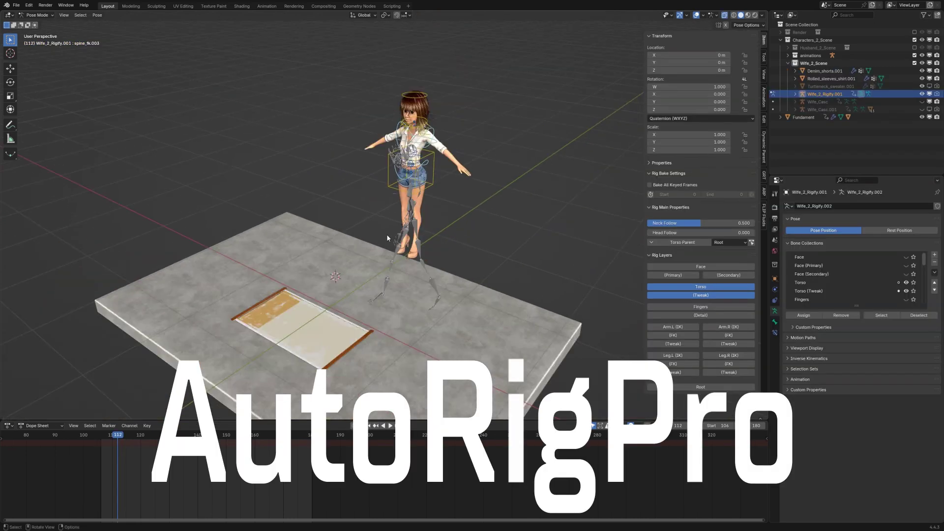
middle_drag(387, 234, 414, 245)
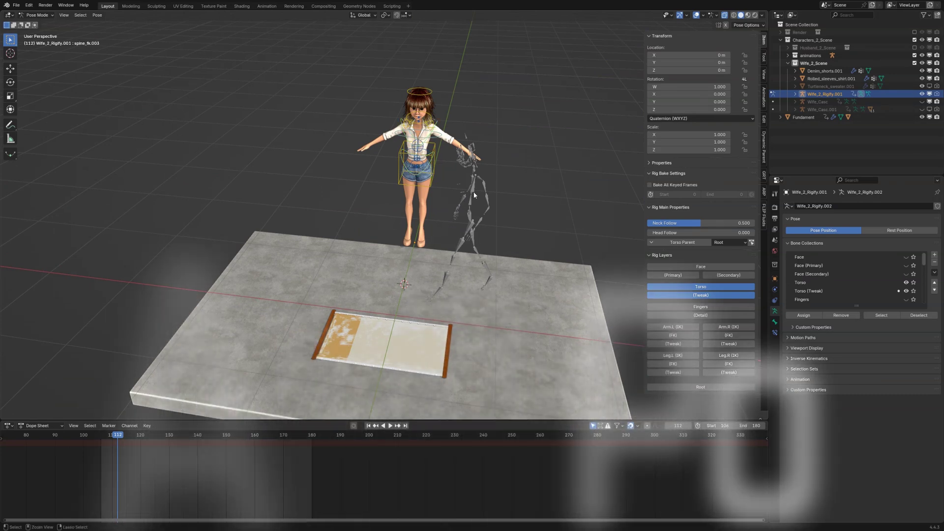
- Back in Object Mode, select the Wife_Casc.002 skeleton and play its crib-leaning animation
key(ctrl+Tab)
click(474, 195)
key(space)
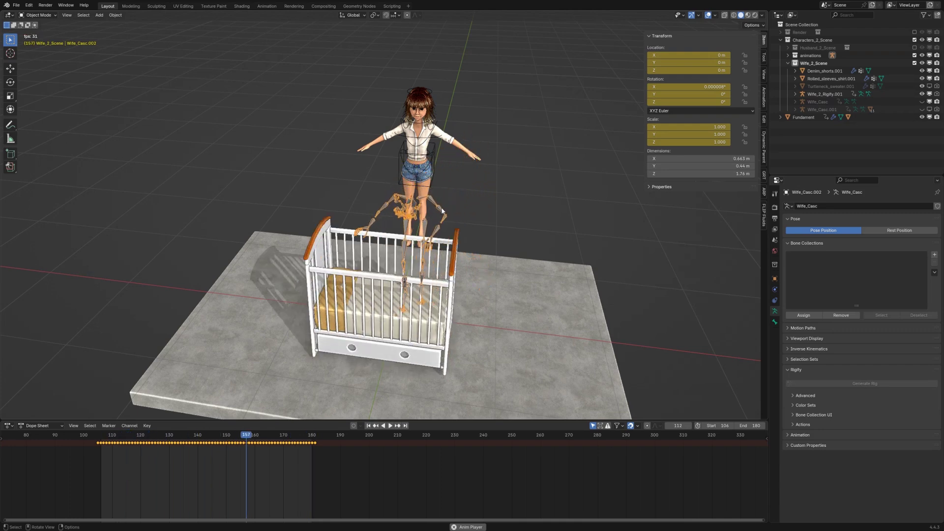
middle_drag(441, 208, 443, 242)
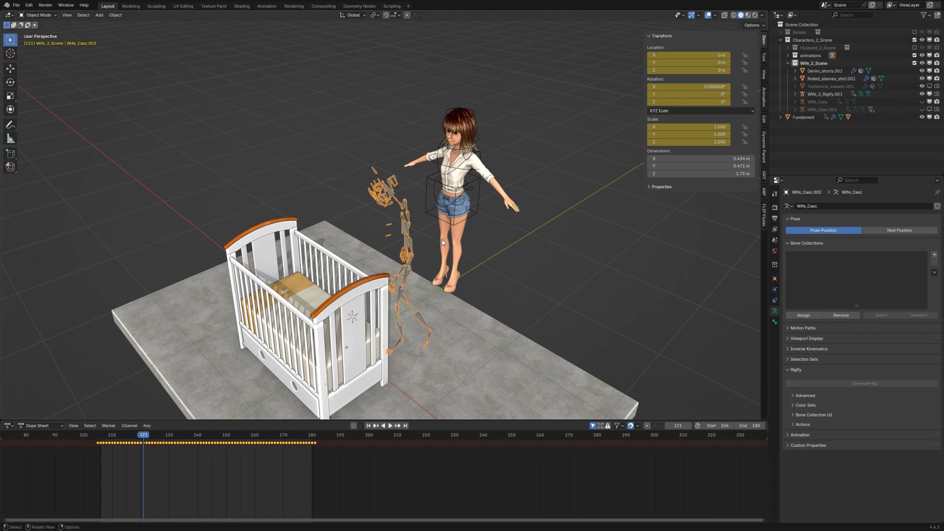
- Show the Auto-Rig Pro Remap panel and resize its source bone list and the sidebar width
click(763, 191)
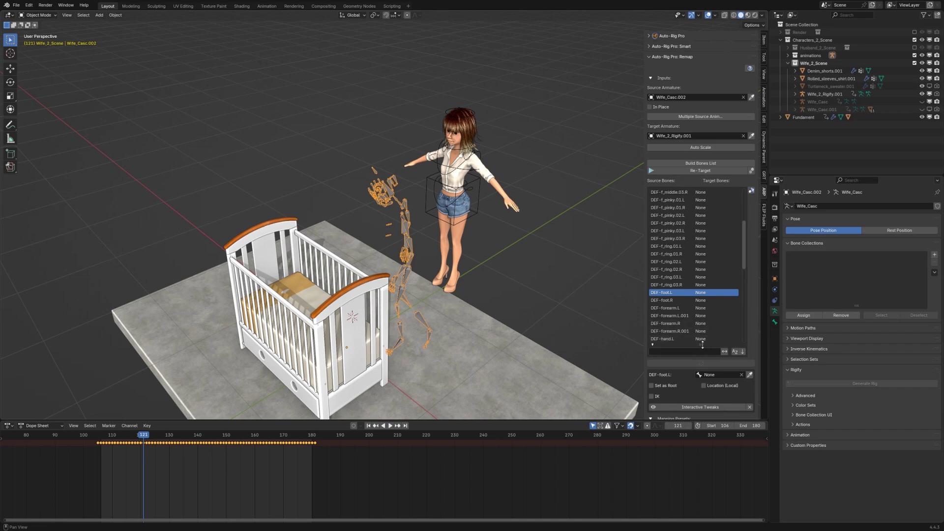
drag(703, 344, 703, 259)
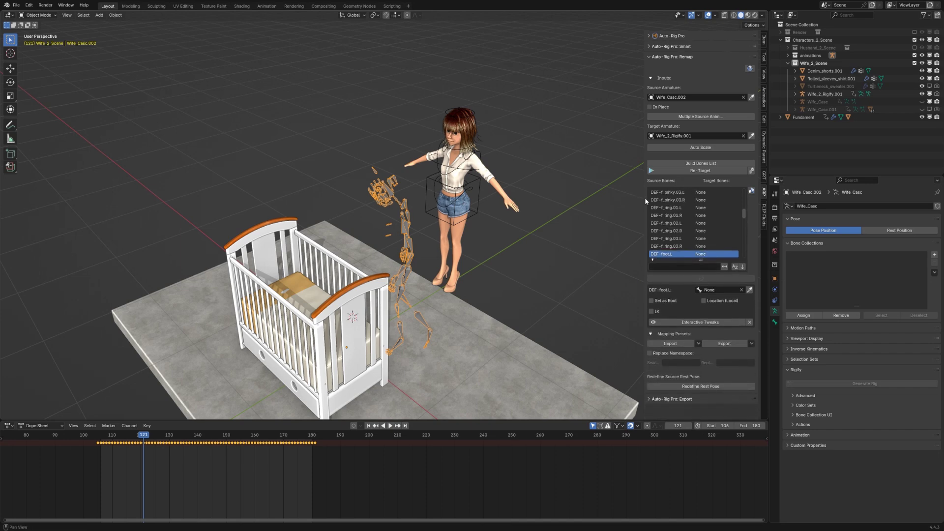
drag(645, 198, 622, 195)
shift+middle_drag(463, 241, 475, 244)
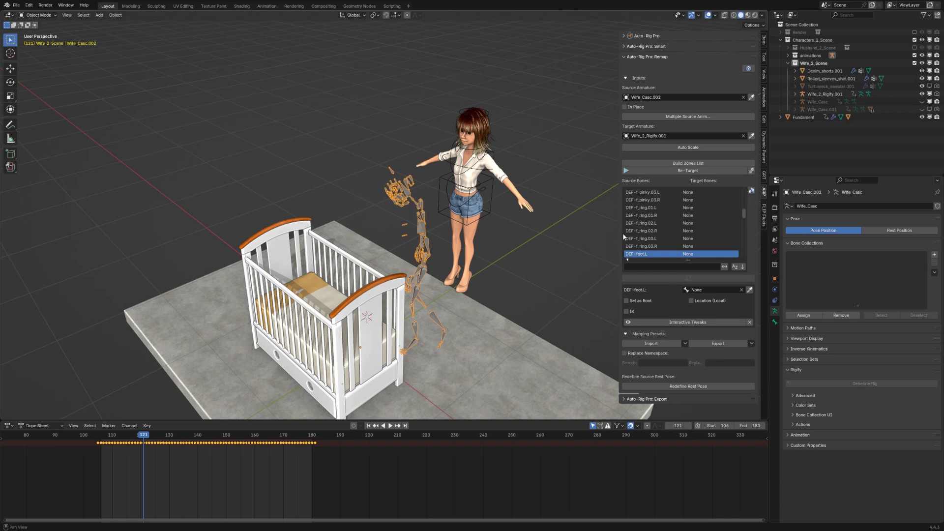
drag(619, 244, 627, 244)
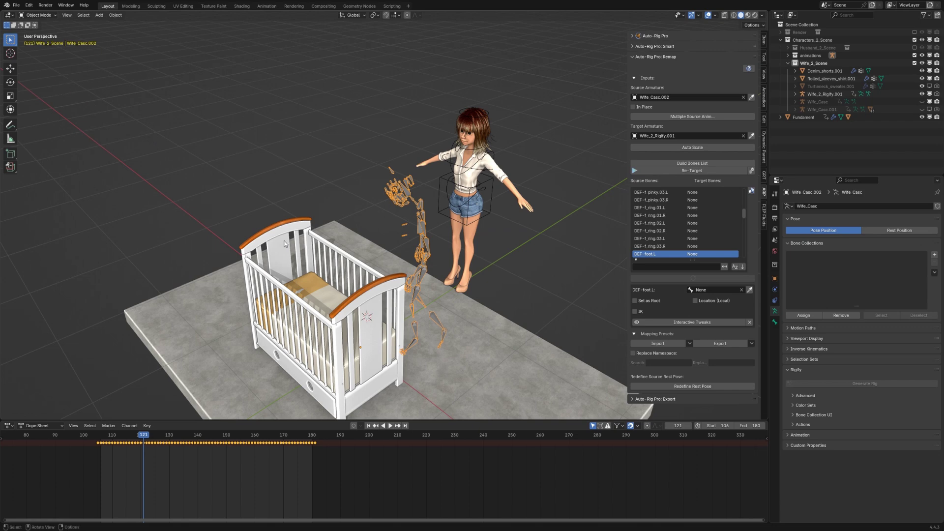
scroll(314, 273, up, 3)
middle_drag(415, 266, 335, 263)
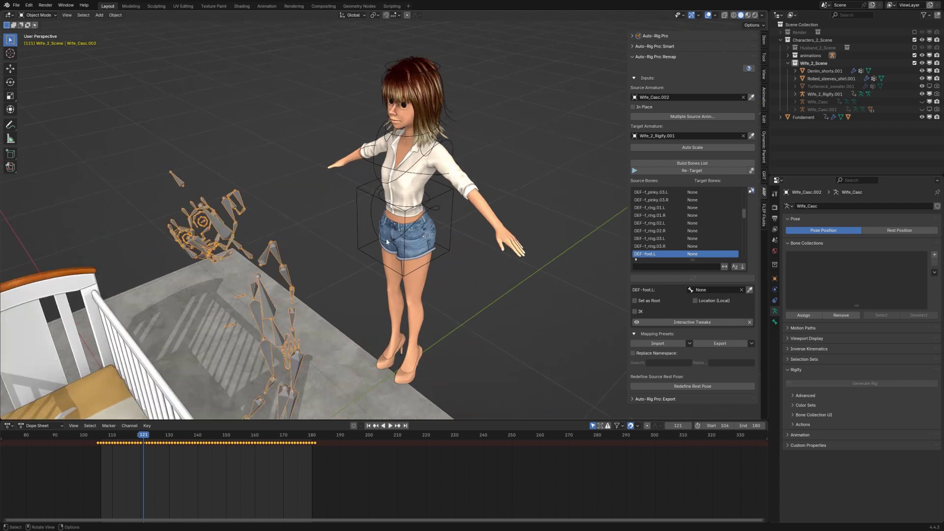
- Clear both armature fields, then pick Wife_Casc.002 as source and Wife_2_Rigify.001 as target
click(744, 97)
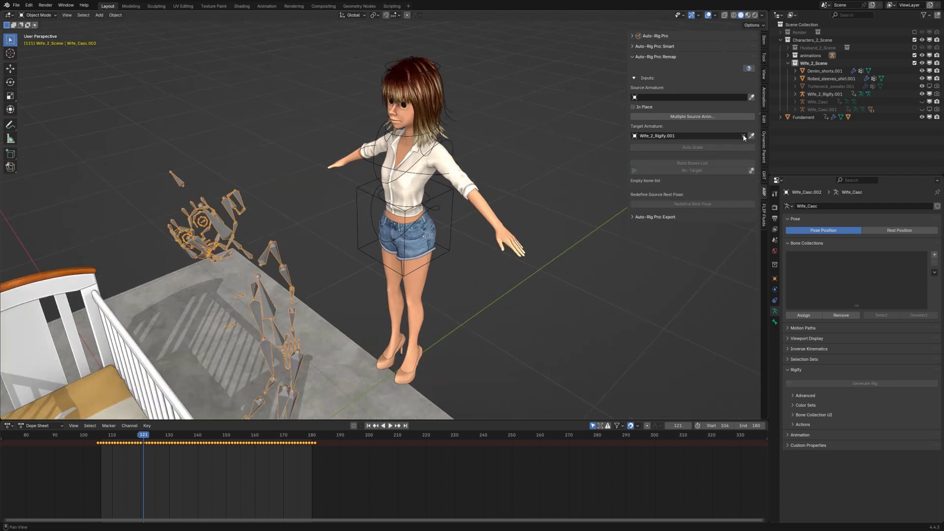
click(743, 135)
middle_drag(384, 227, 292, 137)
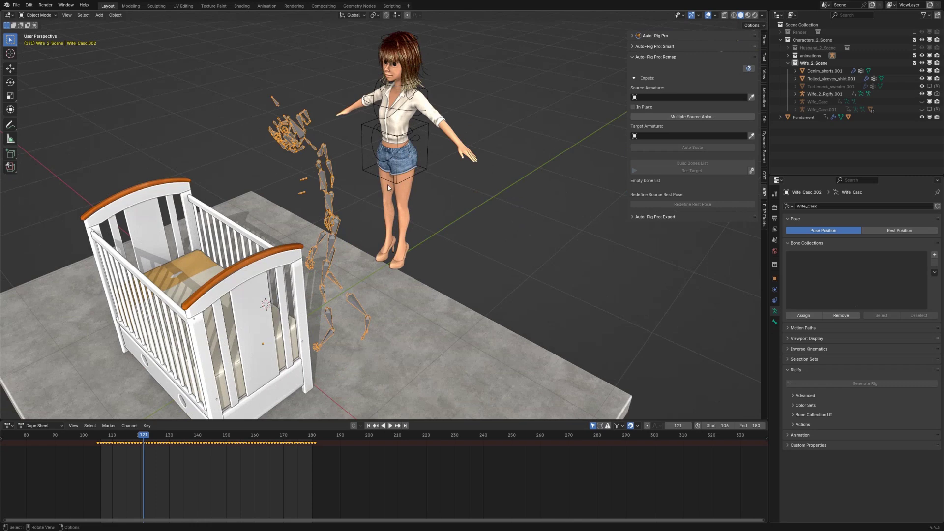
click(754, 98)
shift+middle_drag(371, 260, 715, 141)
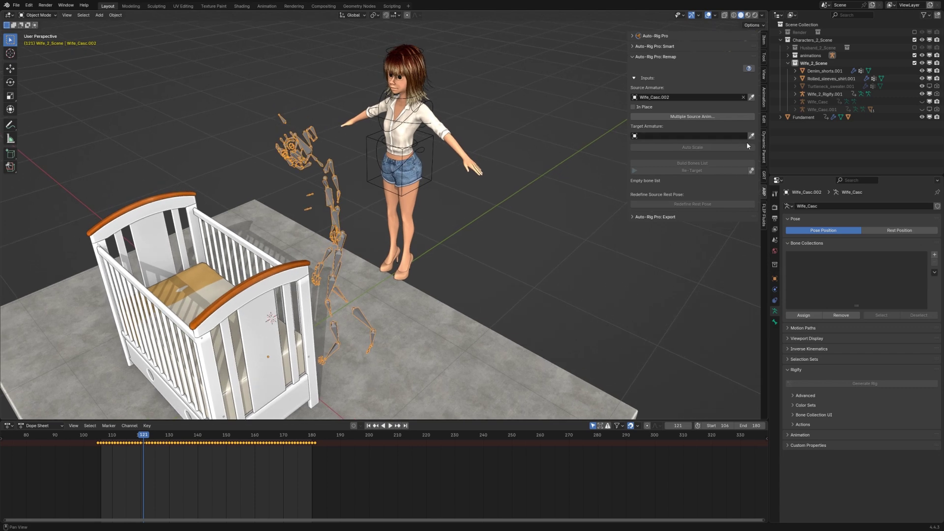
click(403, 152)
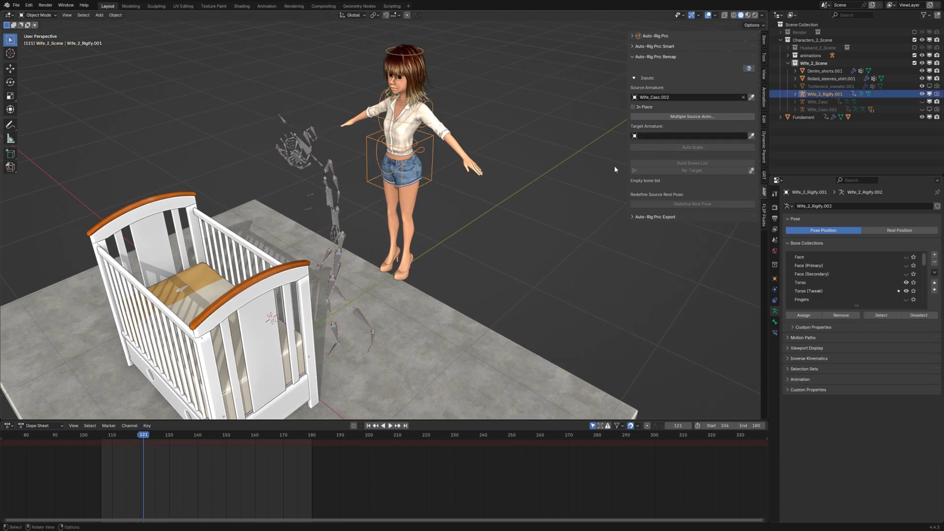
click(751, 136)
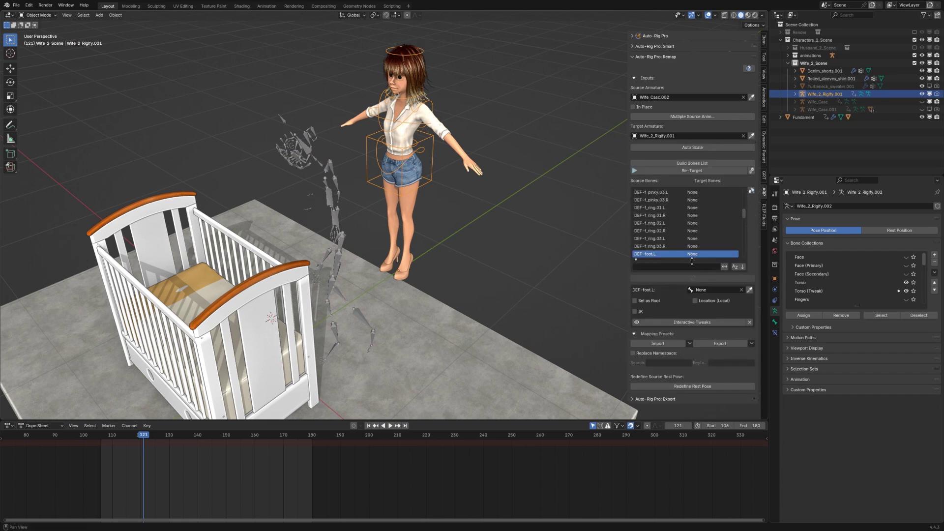
- Enlarge the Remap bone list and put Wife_2_Rigify.001 into Pose Mode
drag(692, 262, 692, 322)
scroll(479, 267, up, 5)
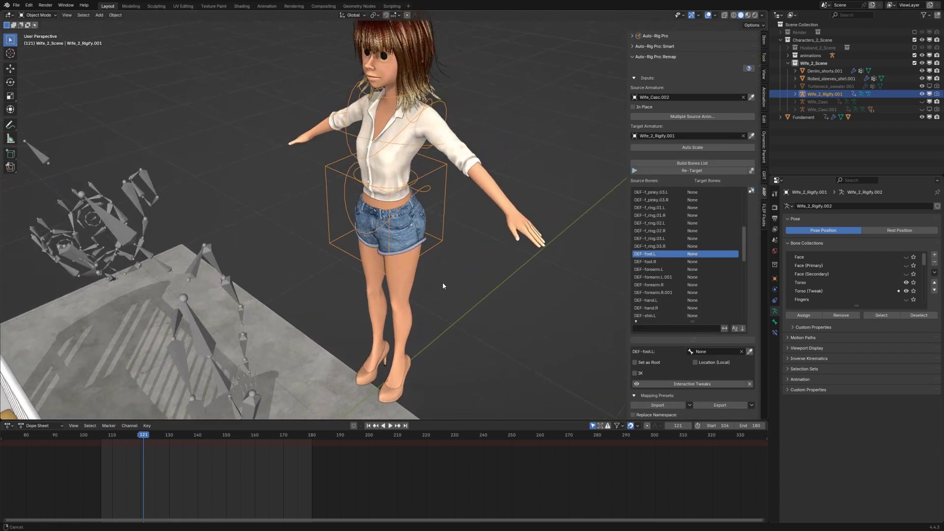
middle_drag(433, 267, 411, 253)
middle_drag(408, 185, 419, 173)
key(ctrl+Tab)
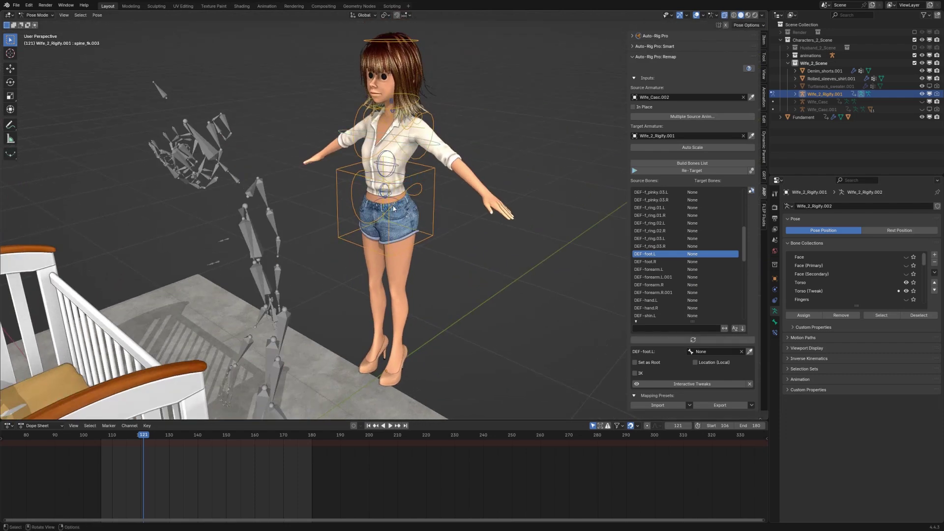
- Hide the rig's hips and chest controls with H
click(352, 201)
middle_drag(352, 199, 303, 246)
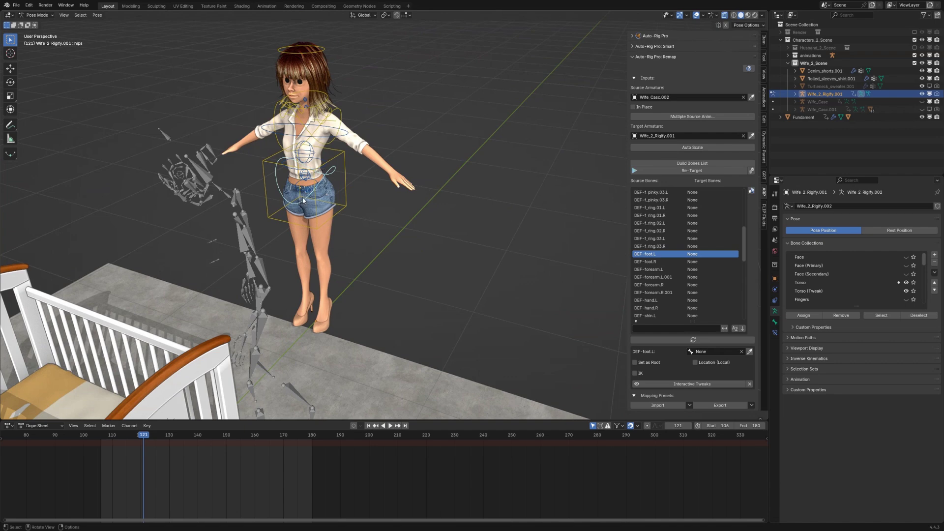
key(h)
click(312, 137)
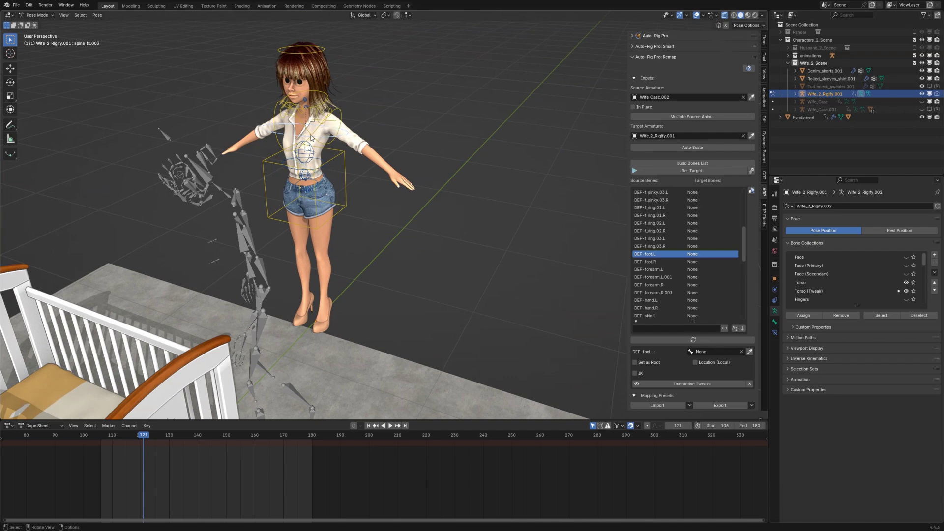
click(317, 134)
key(h)
- Select the torso box control and view the character from lower down
middle_drag(315, 131, 272, 187)
click(249, 166)
middle_drag(346, 199, 339, 271)
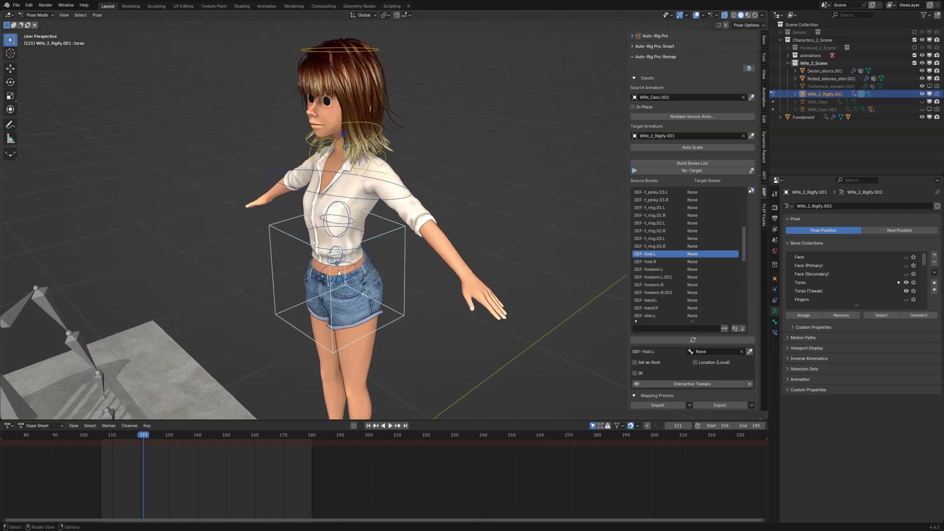
scroll(338, 272, up, 2)
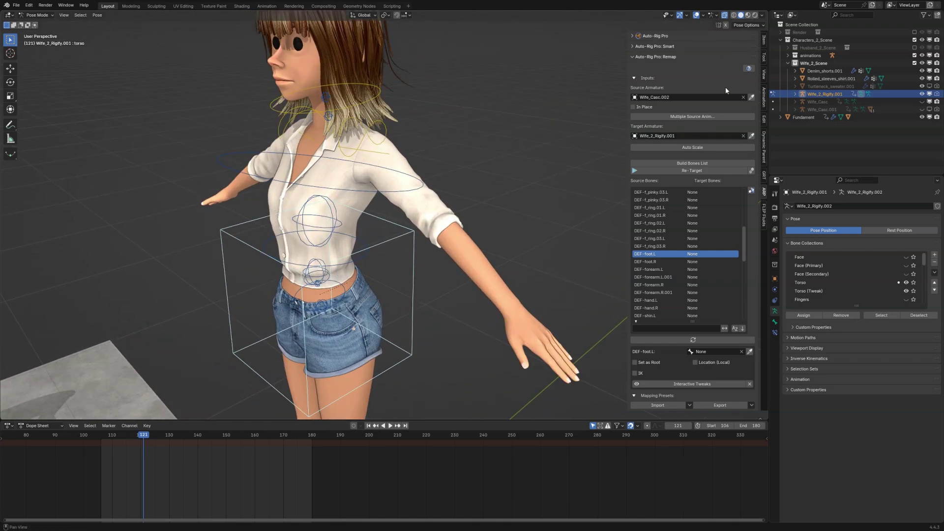
click(765, 41)
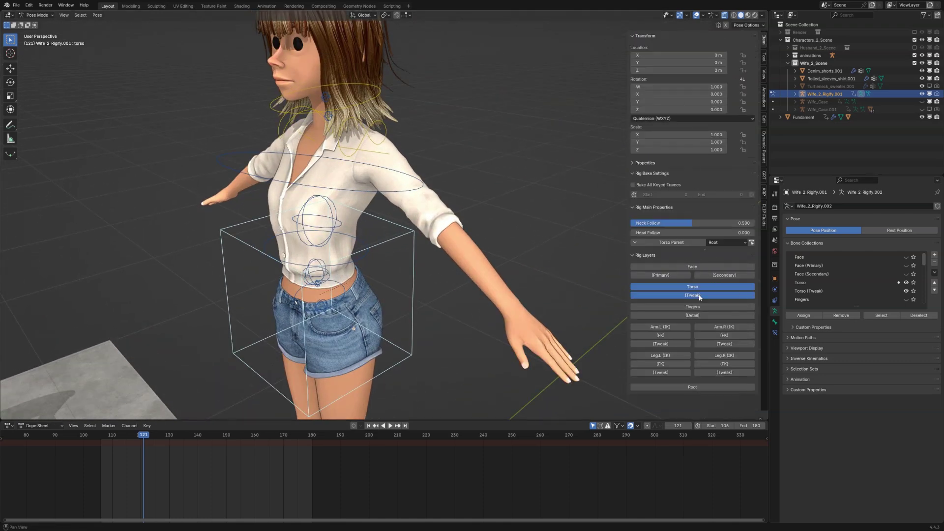
click(287, 185)
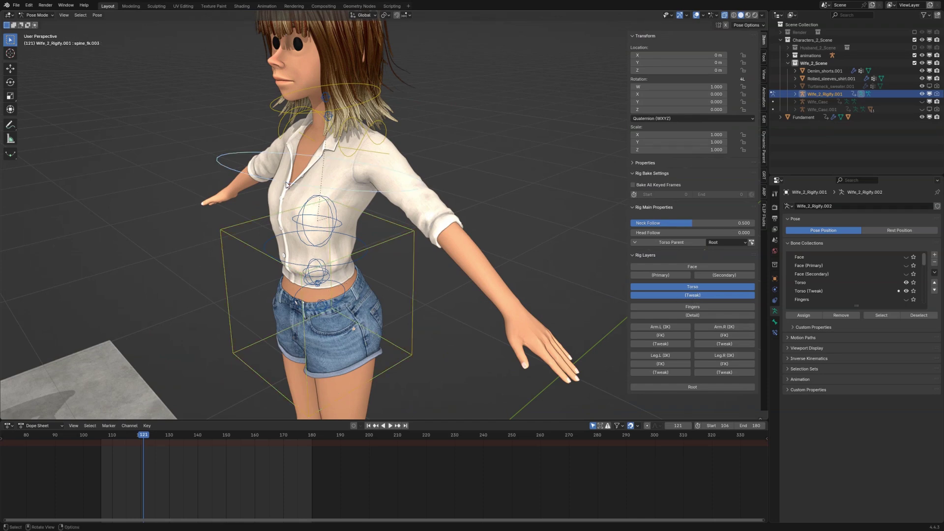
click(270, 243)
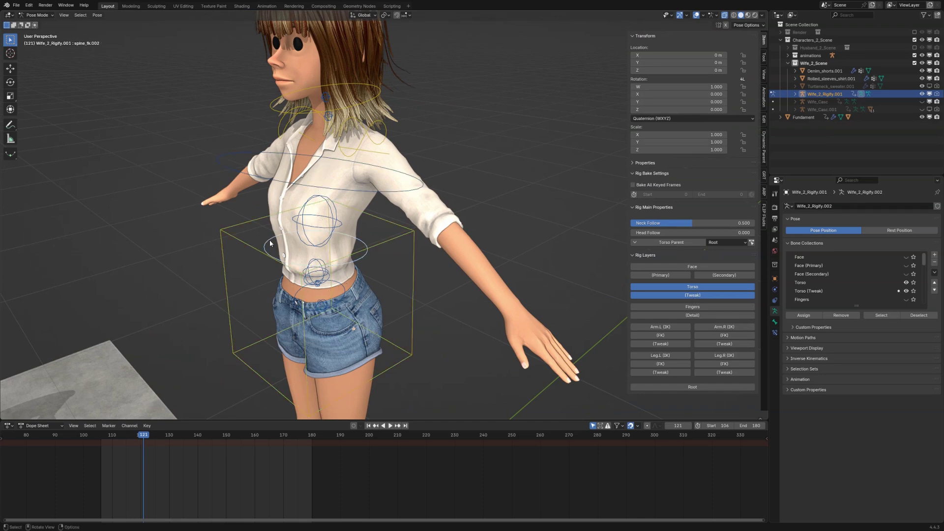
shift+click(268, 179)
click(225, 235)
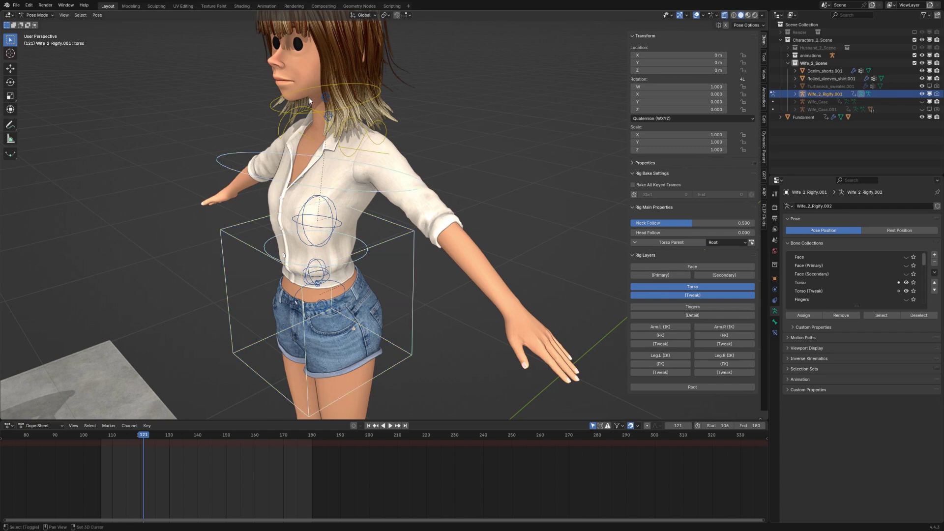
click(274, 112)
shift+click(368, 133)
shift+click(370, 134)
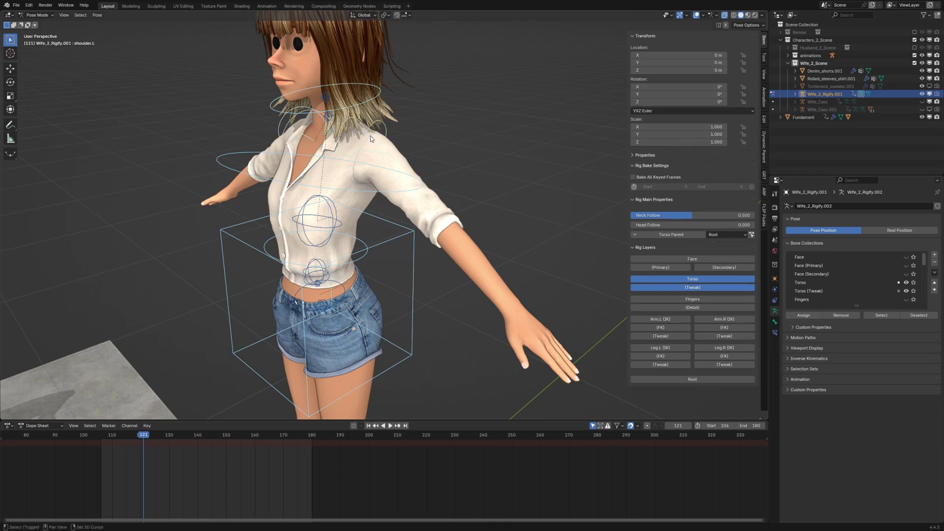
shift+middle_drag(370, 134, 383, 215)
shift+click(344, 79)
shift+middle_drag(344, 80, 356, 171)
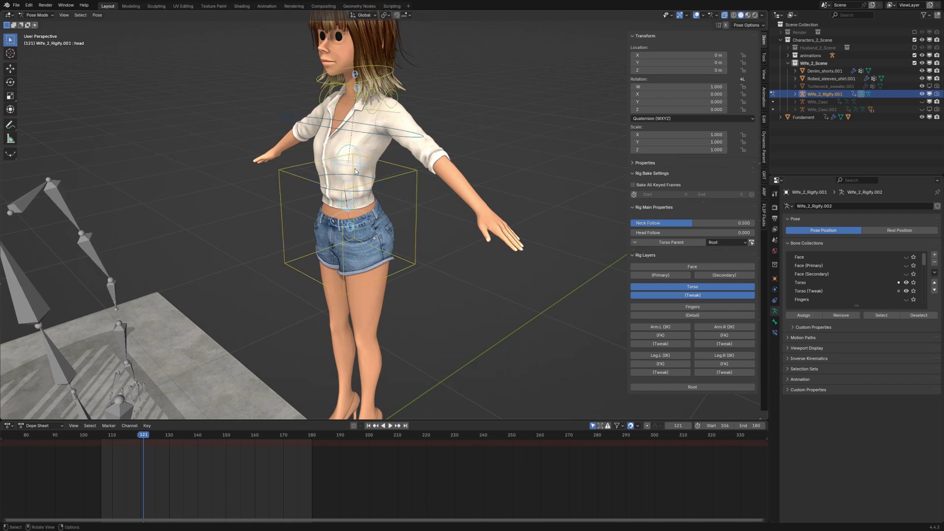
click(355, 171)
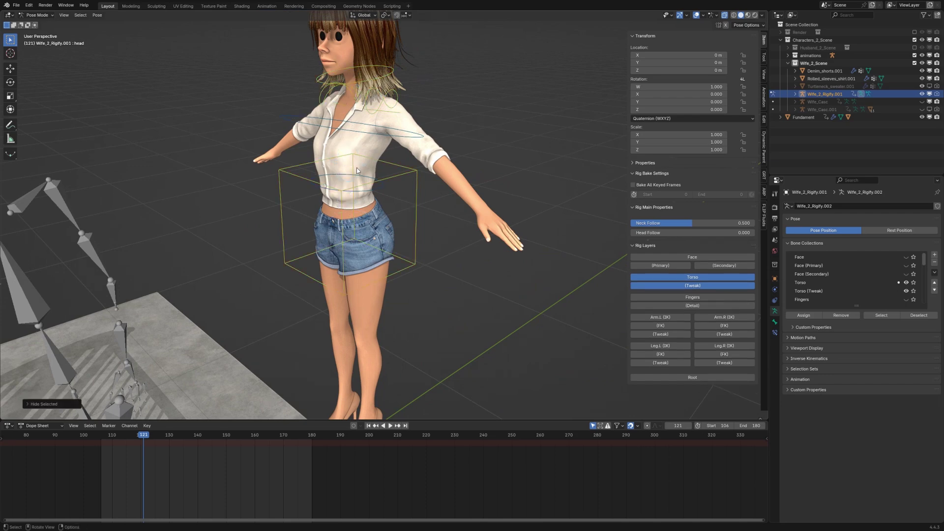
click(318, 194)
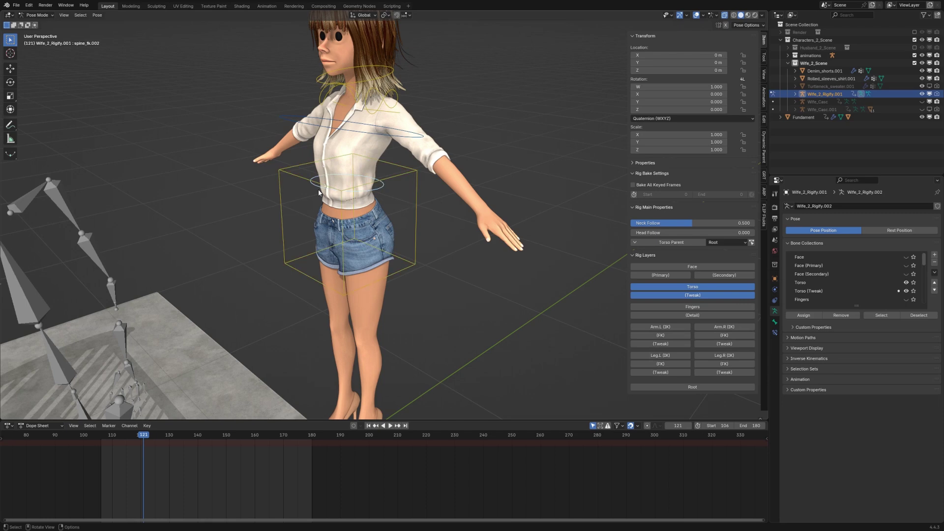
click(323, 127)
shift+middle_drag(341, 103, 354, 156)
click(333, 104)
- Turn on the Arm.L and Arm.R (FK) and Leg.L and Leg.R (IK) rig layers
click(354, 156)
scroll(354, 156, down, 1)
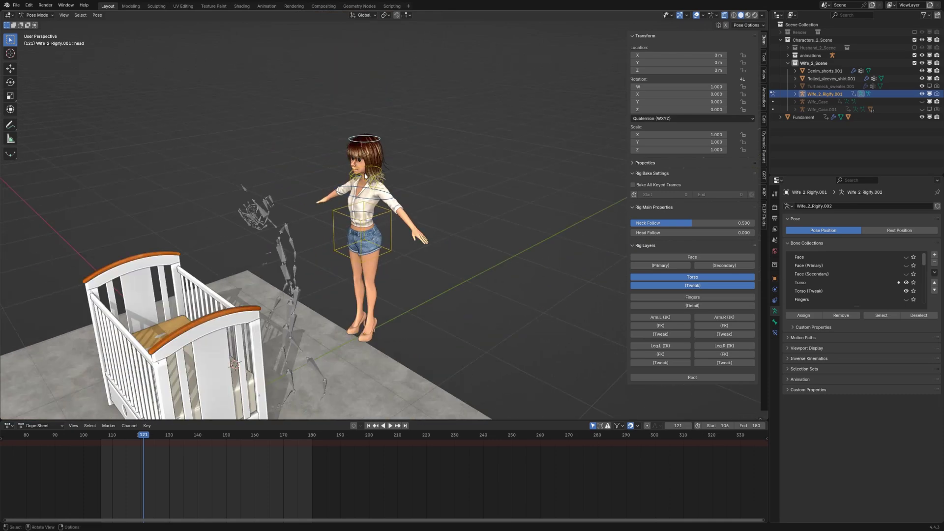
scroll(365, 173, up, 3)
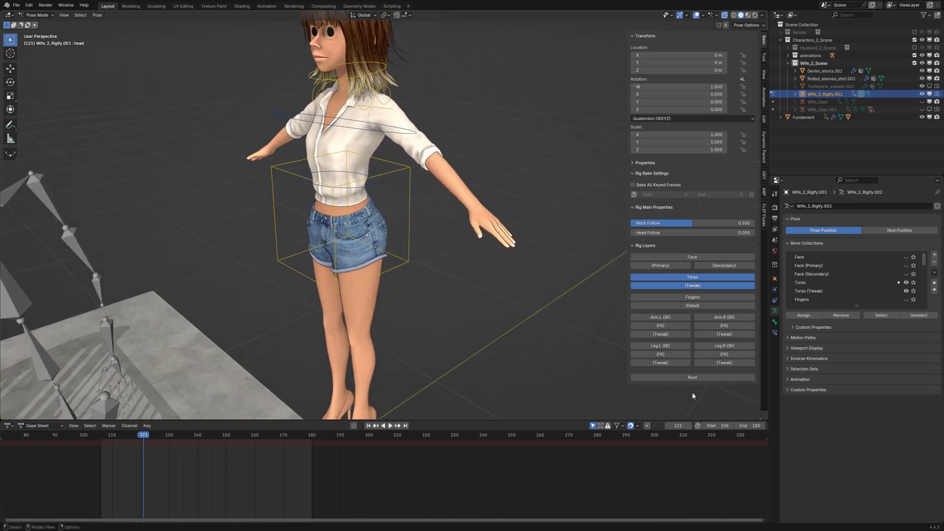
click(664, 326)
click(723, 326)
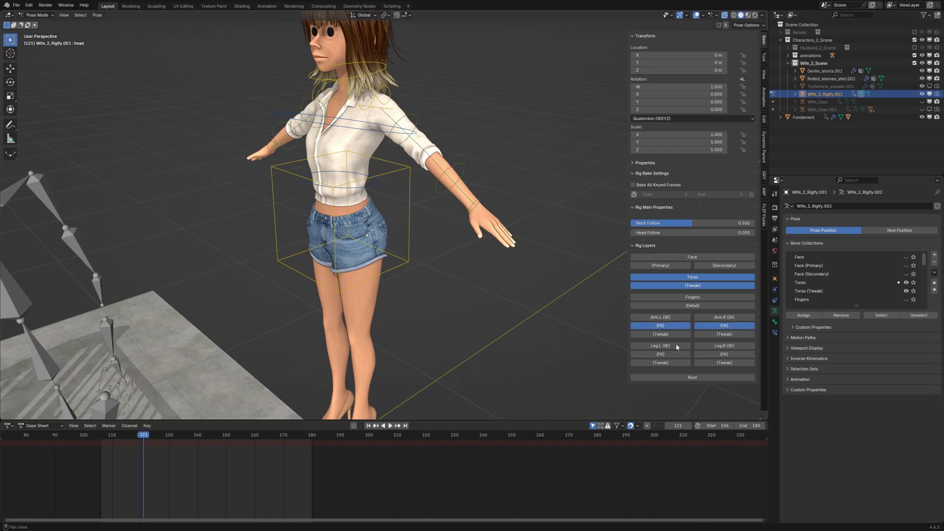
click(667, 346)
click(726, 346)
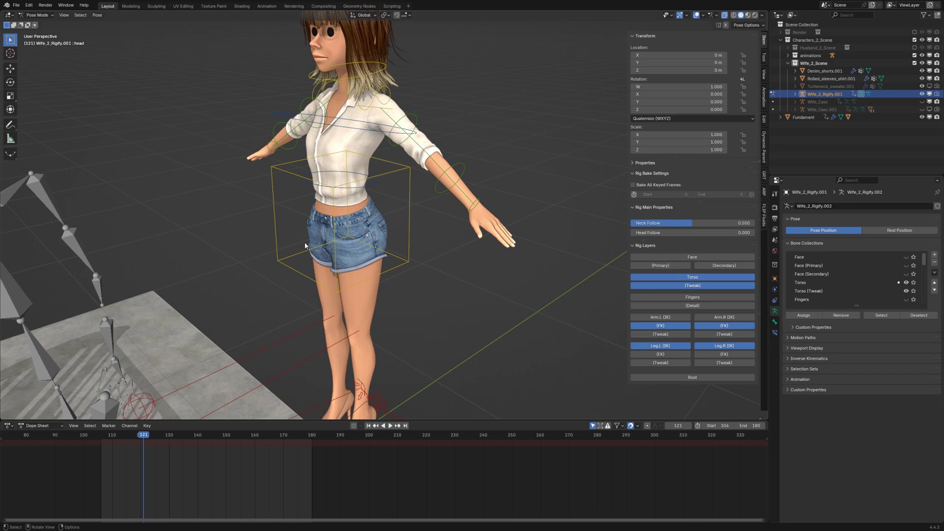
shift+middle_drag(394, 234, 399, 167)
scroll(398, 195, up, 1)
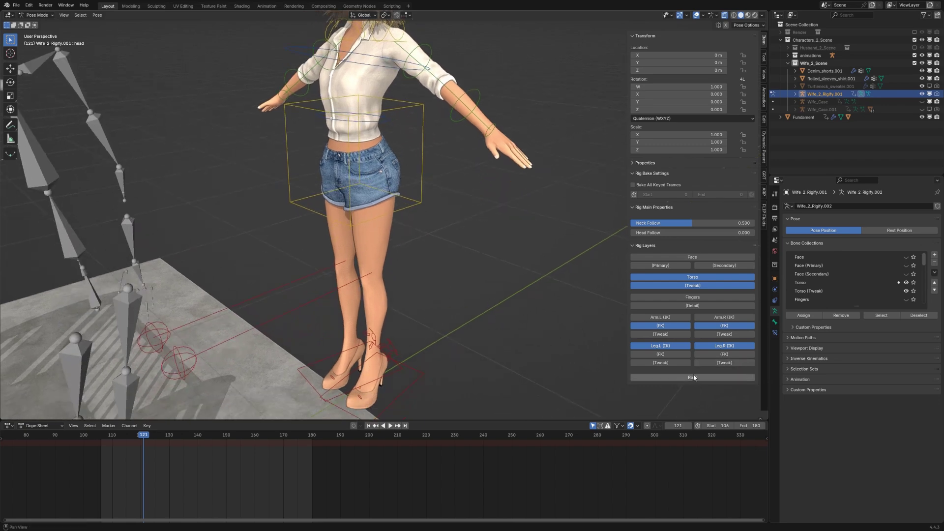
- Select the left foot IK, shoulder and upper arm FK controls and view their bone properties
middle_drag(373, 243, 312, 249)
click(318, 297)
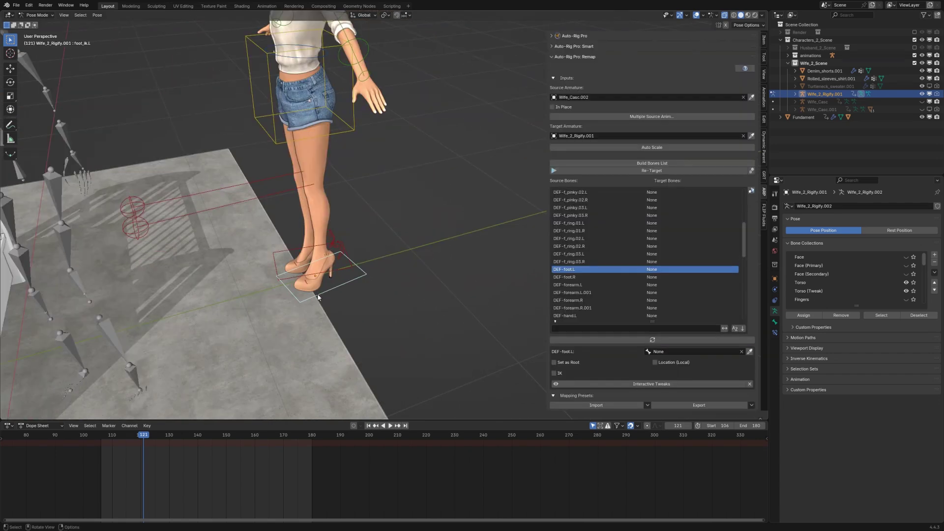
middle_drag(318, 297, 354, 255)
scroll(367, 234, up, 5)
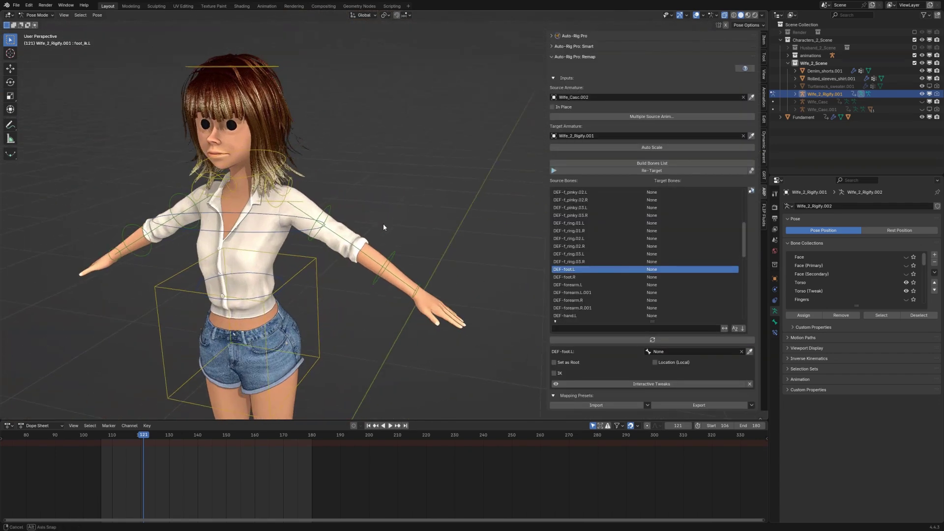
click(274, 207)
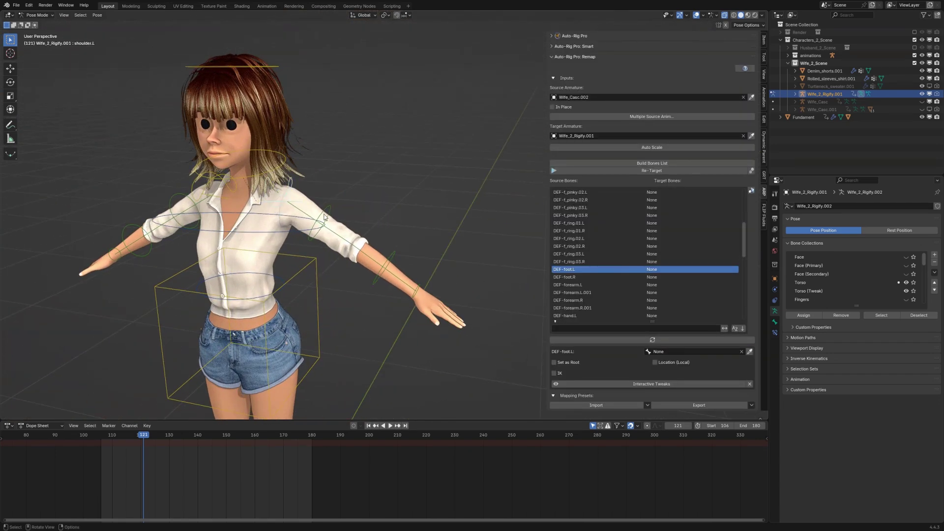
click(325, 216)
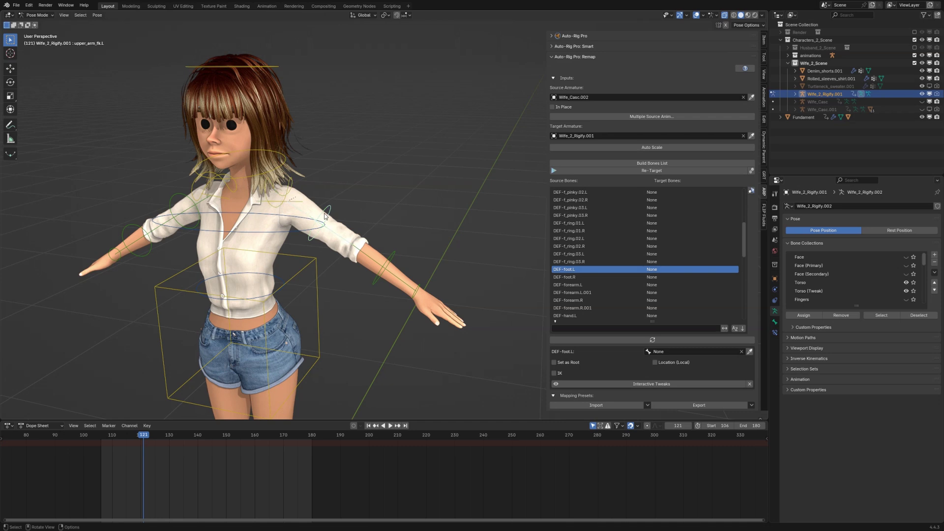
click(764, 39)
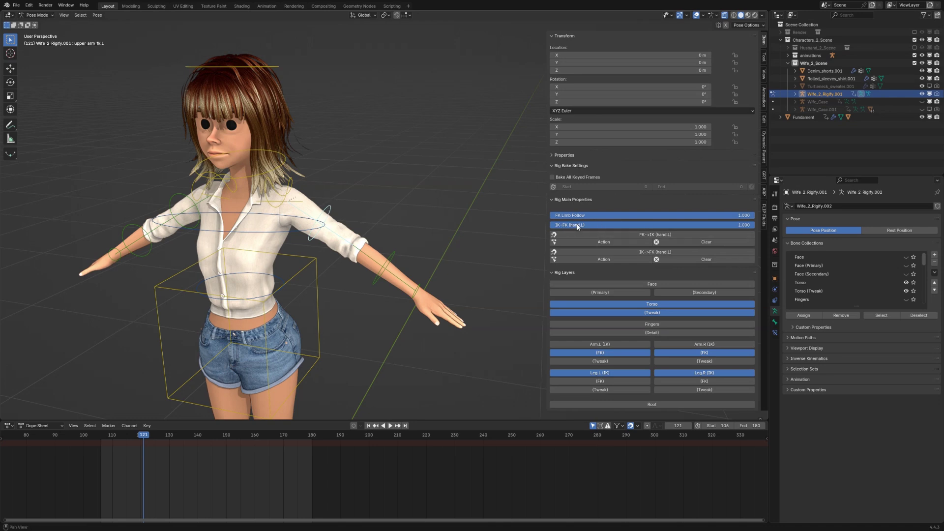
- Test-rotate the left and right shoulder controls, cancelling each rotation
click(211, 191)
middle_drag(210, 191, 332, 199)
click(286, 194)
key(r)
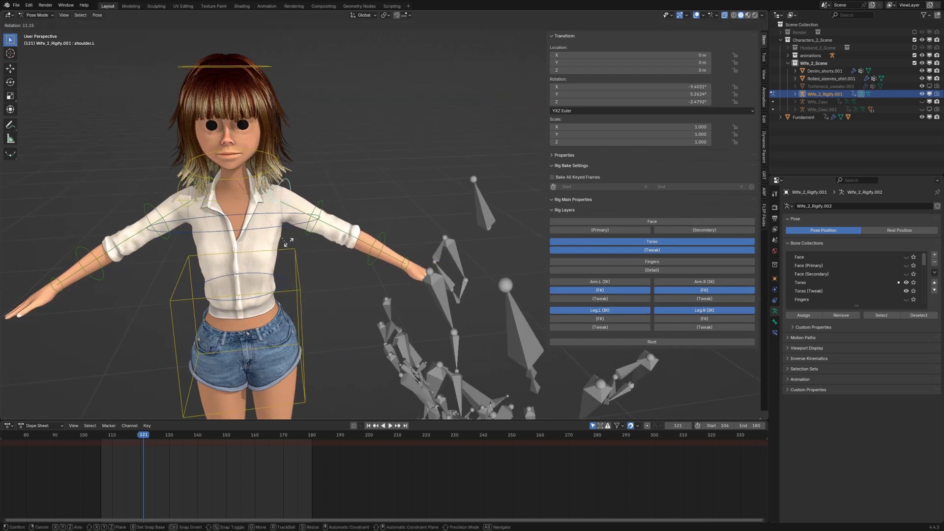
key(Escape)
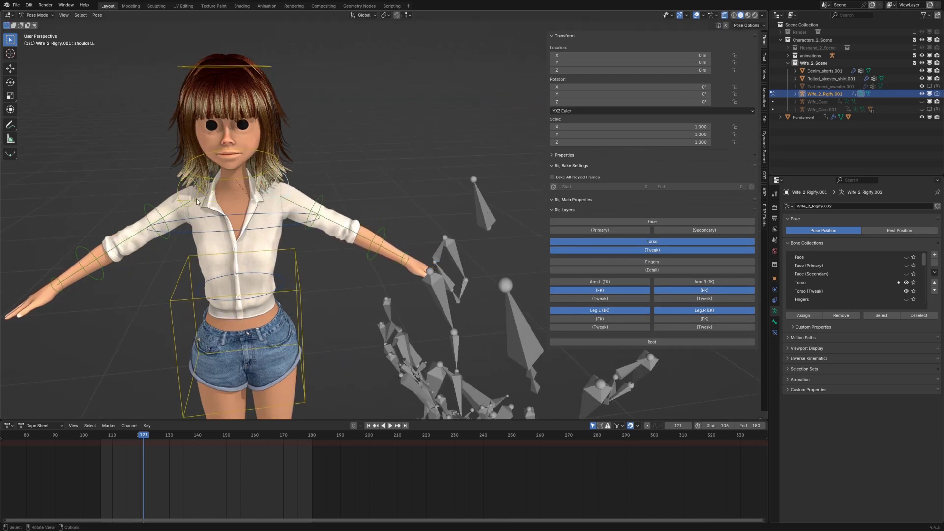
click(232, 222)
key(r)
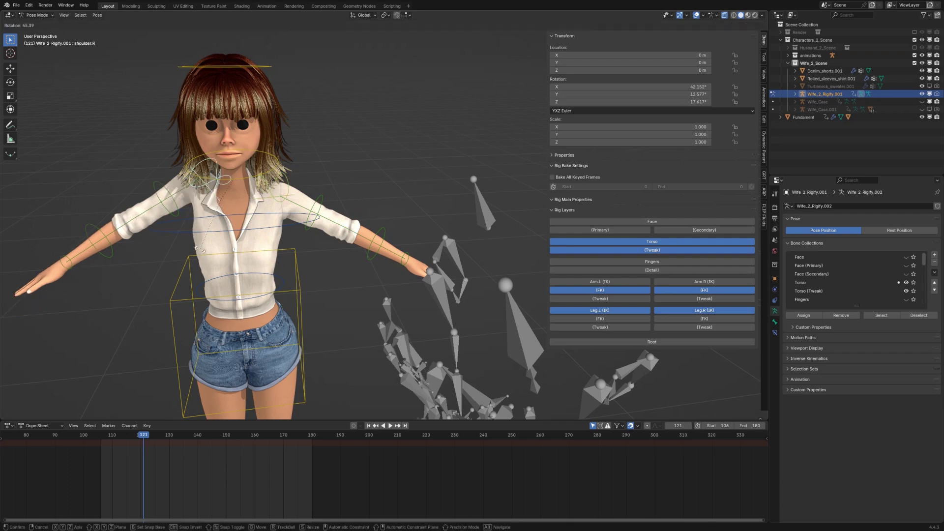
key(Escape)
- Reframe the character and bring the Auto-Rig Pro Remap bone list back into view
middle_drag(512, 224, 643, 95)
scroll(283, 193, up, 3)
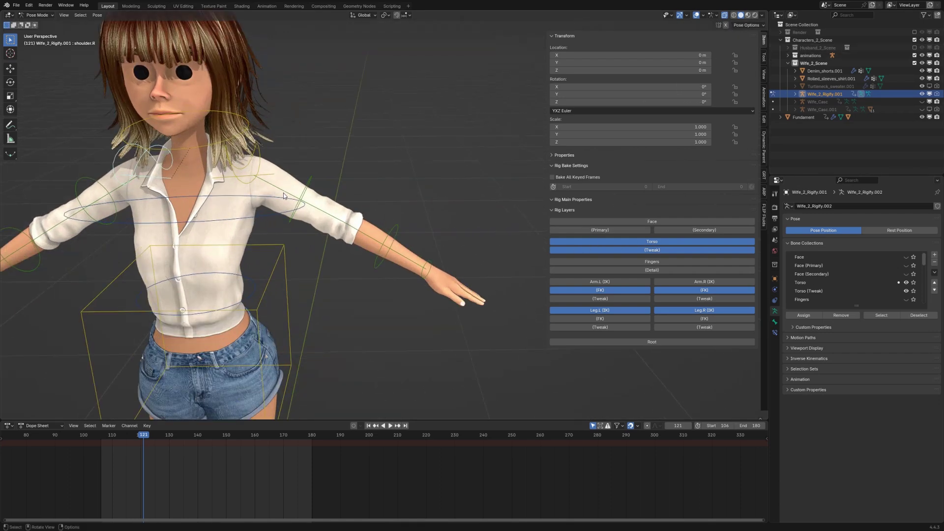
mouse_move(284, 193)
middle_down()
mouse_move(249, 199)
mouse_move(273, 196)
middle_up()
scroll(293, 180, up, 2)
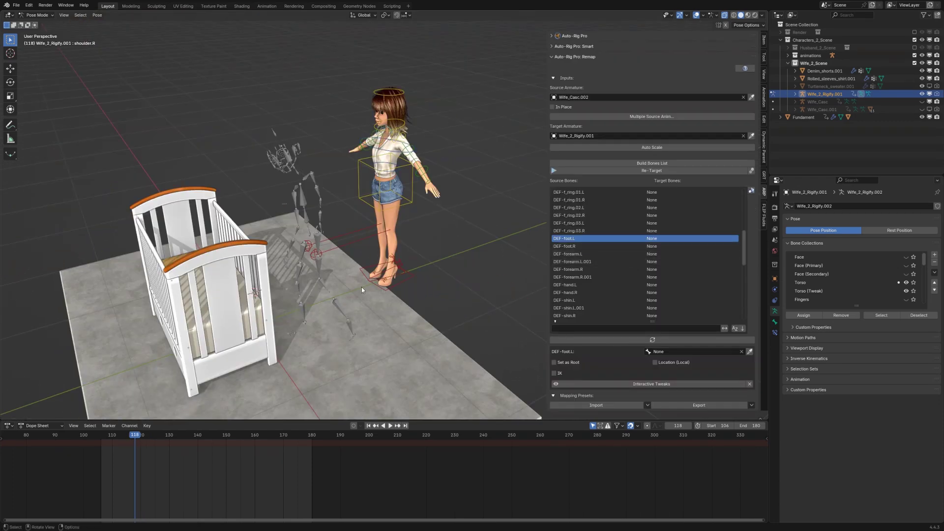
scroll(362, 288, up, 3)
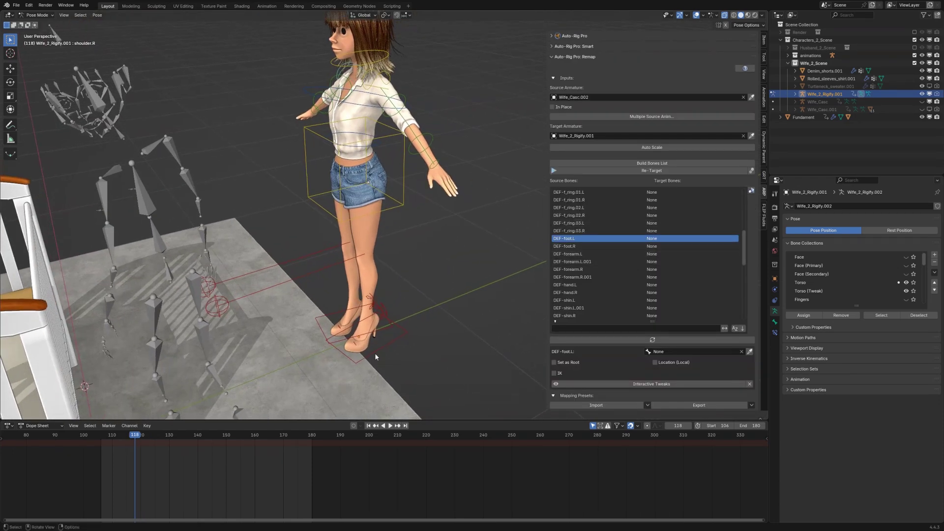
- Map DEF-foot.L to foot_ik.L and DEF-foot.R to foot_ik.R in the Remap list
click(375, 354)
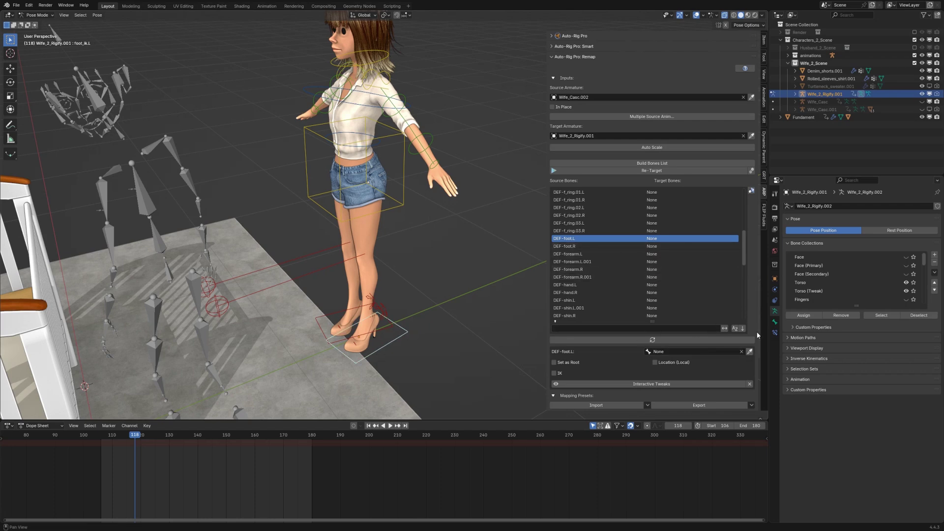
click(750, 351)
click(570, 246)
click(327, 317)
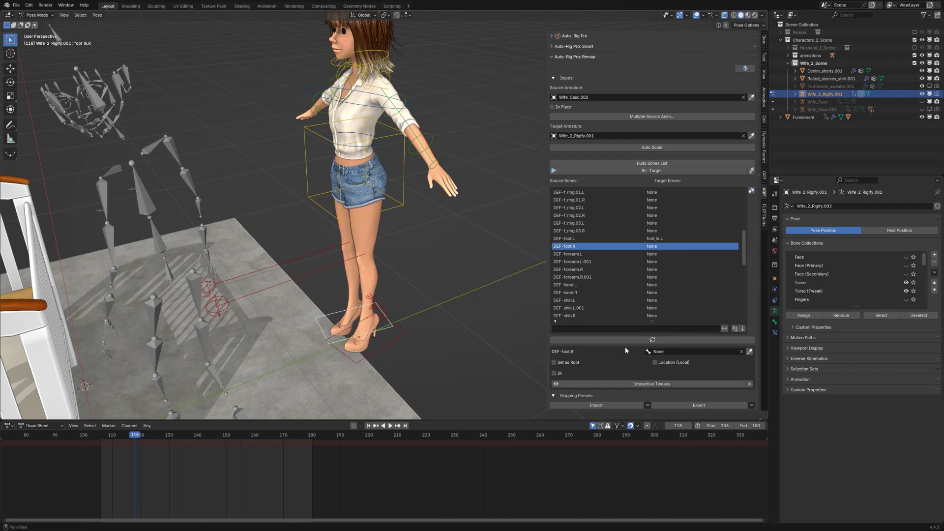
click(750, 351)
- Reselect foot_ik.L and return to DEF-foot.L in the source bone list
middle_drag(406, 327, 397, 316)
scroll(324, 281, down, 5)
scroll(376, 253, up, 5)
scroll(376, 252, up, 3)
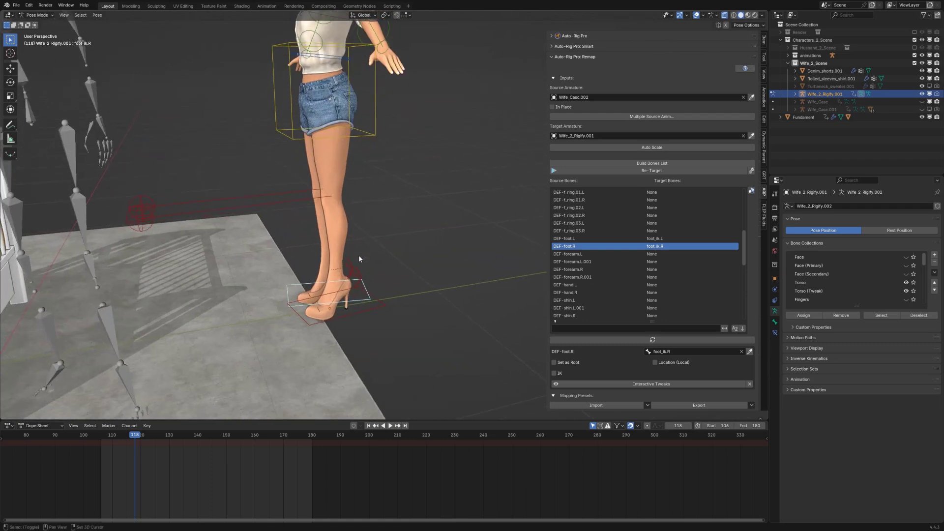
click(339, 322)
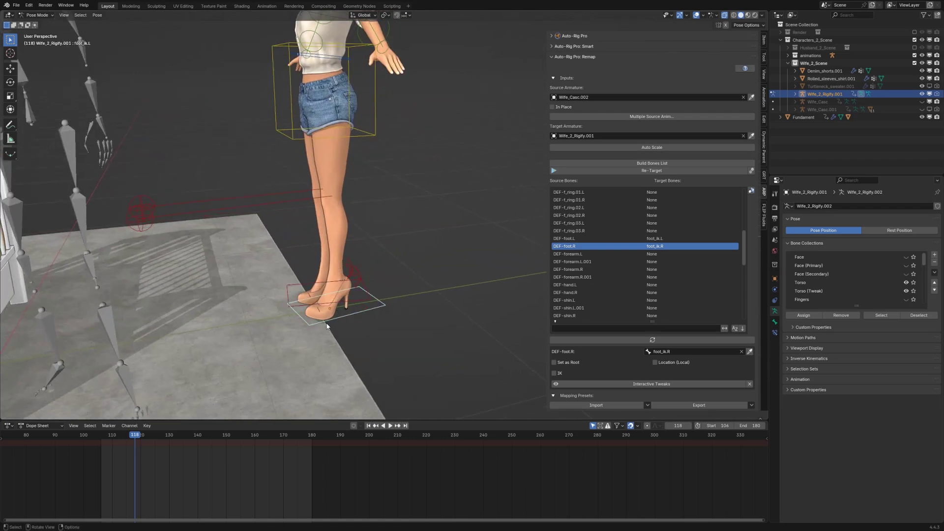
click(564, 239)
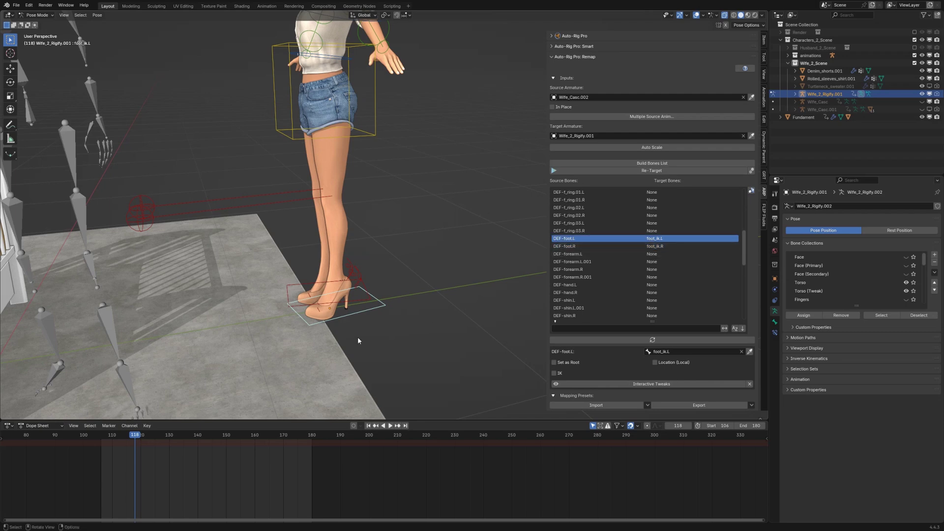
- Enable IK remapping for DEF-foot.L and reveal the Hidden bone collection
click(554, 373)
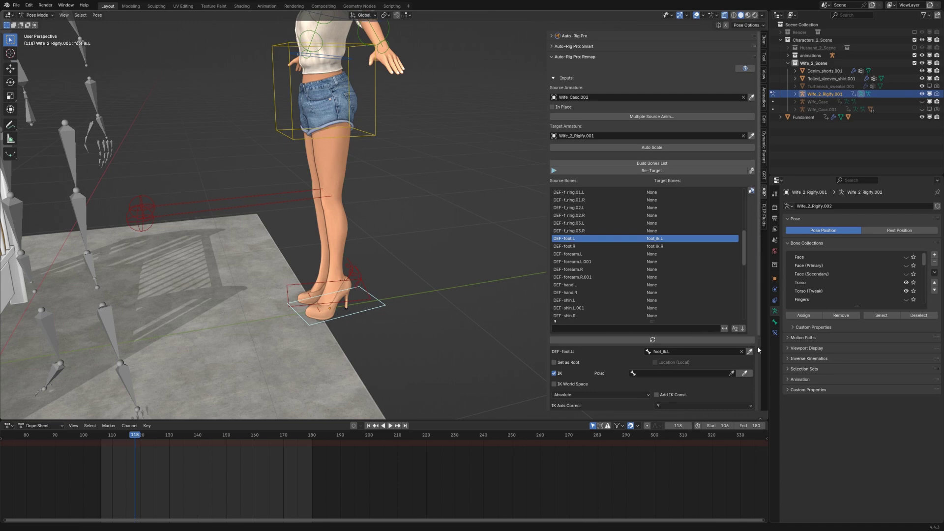
ctrl+scroll(857, 295, down, 5)
click(906, 299)
middle_drag(355, 154, 335, 133)
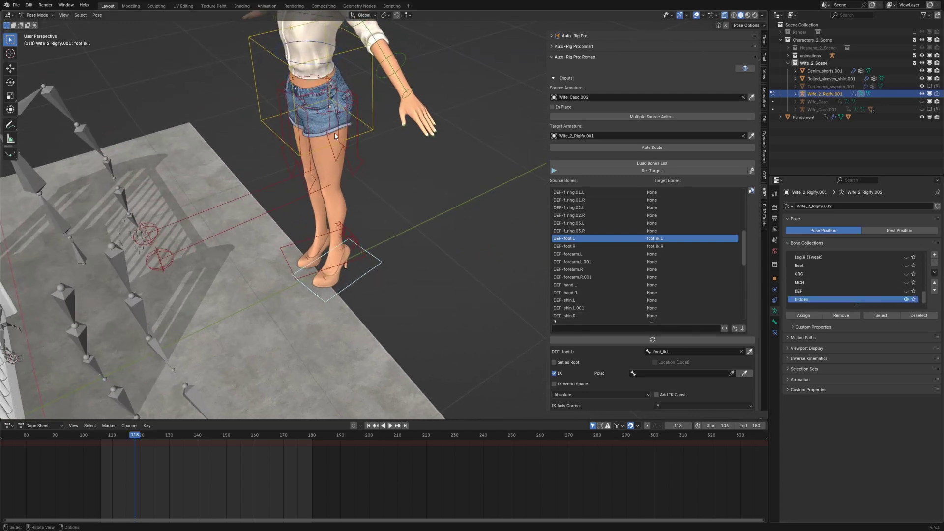
- Check the left thigh parent's leg pole setting, then hide the Hidden collection again
click(320, 111)
click(764, 40)
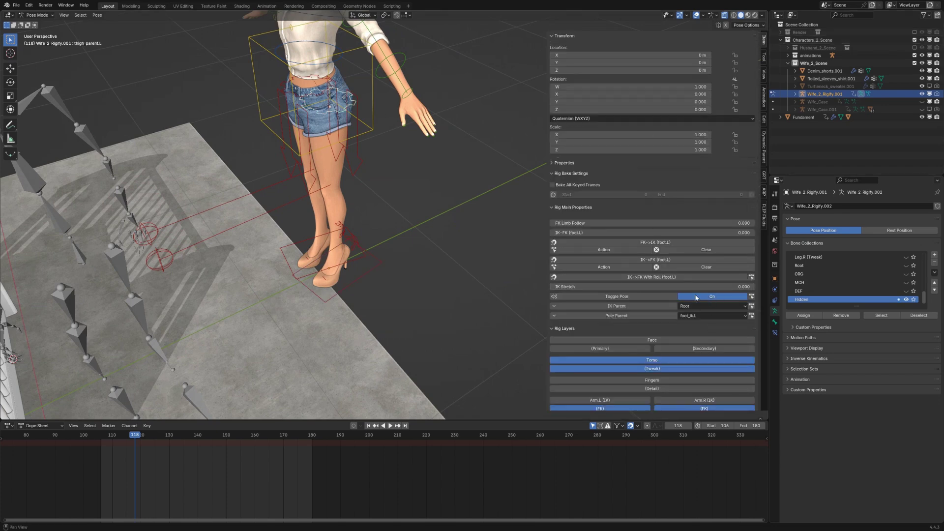
click(711, 296)
click(711, 297)
middle_drag(315, 170, 321, 159)
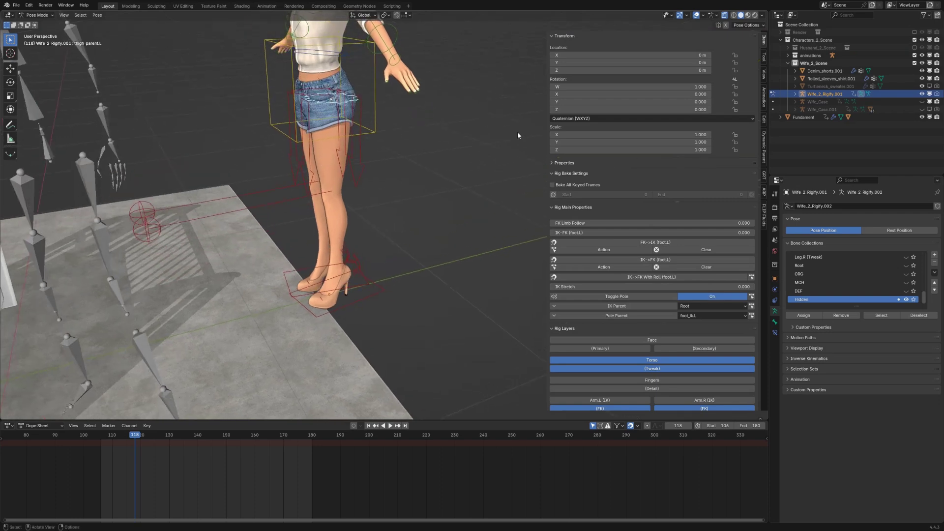
click(908, 300)
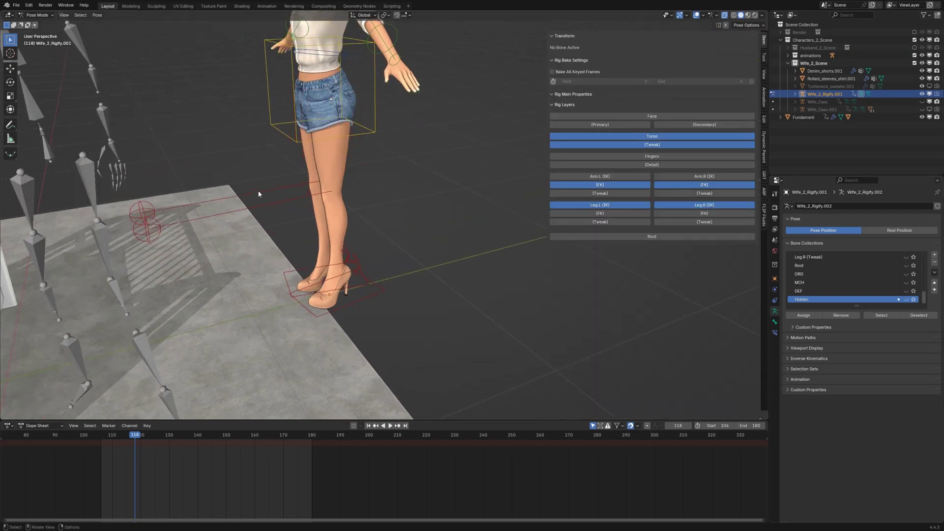
middle_drag(258, 191, 255, 189)
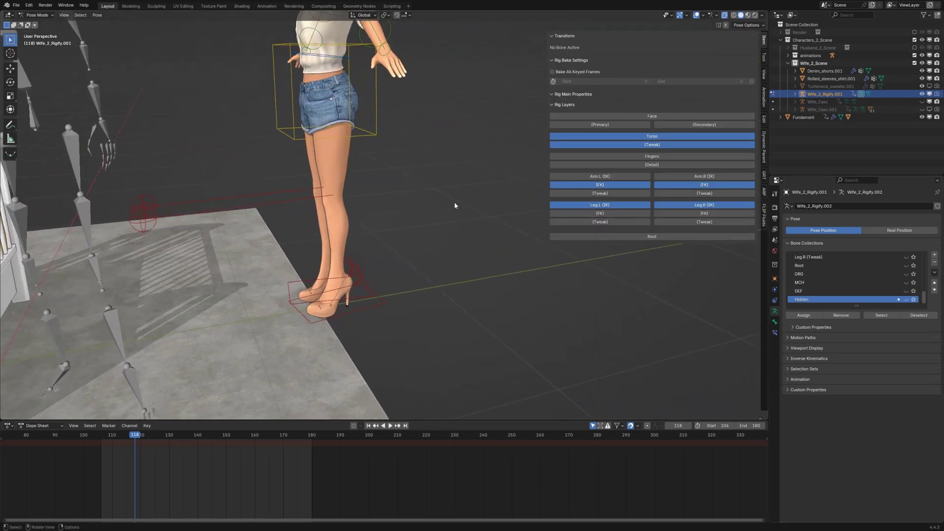
- In ARP Remap, pick the thigh_ik_target.L sphere as DEF-foot.L's IK pole
click(764, 191)
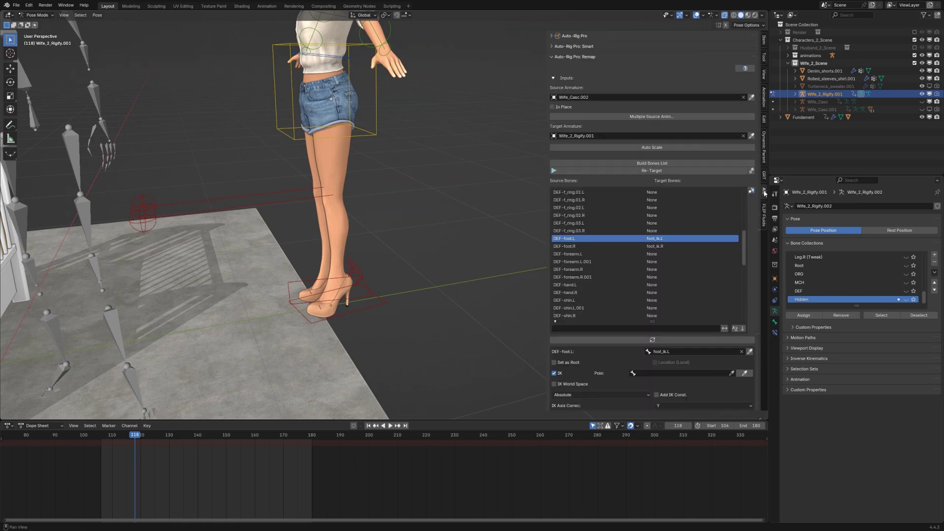
click(353, 314)
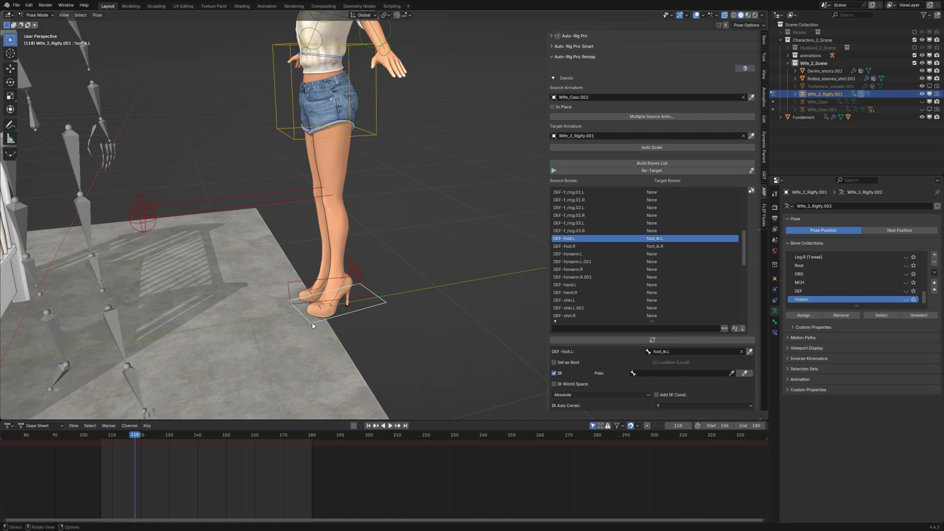
click(143, 221)
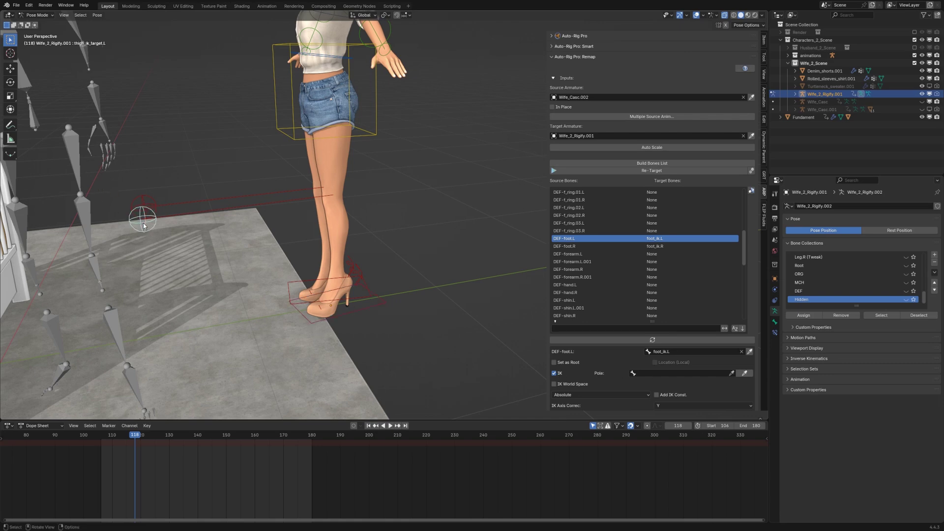
click(744, 374)
click(300, 283)
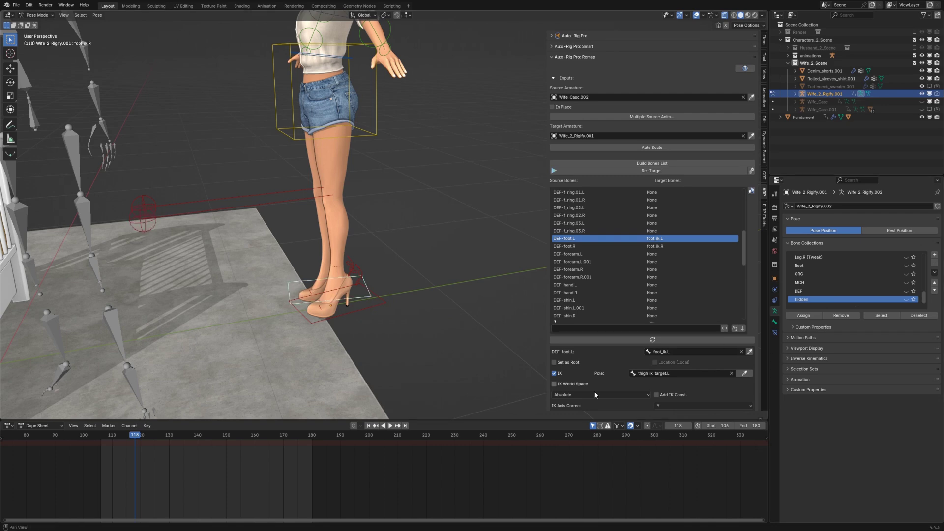
- Enable IK on the DEF-foot.R mapping and set thigh_ik_target.R as its pole
click(563, 248)
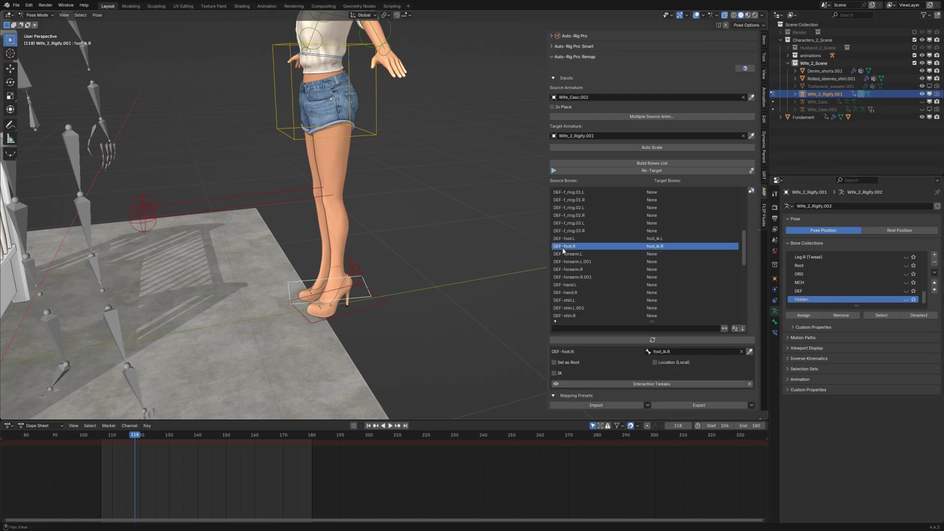
click(140, 198)
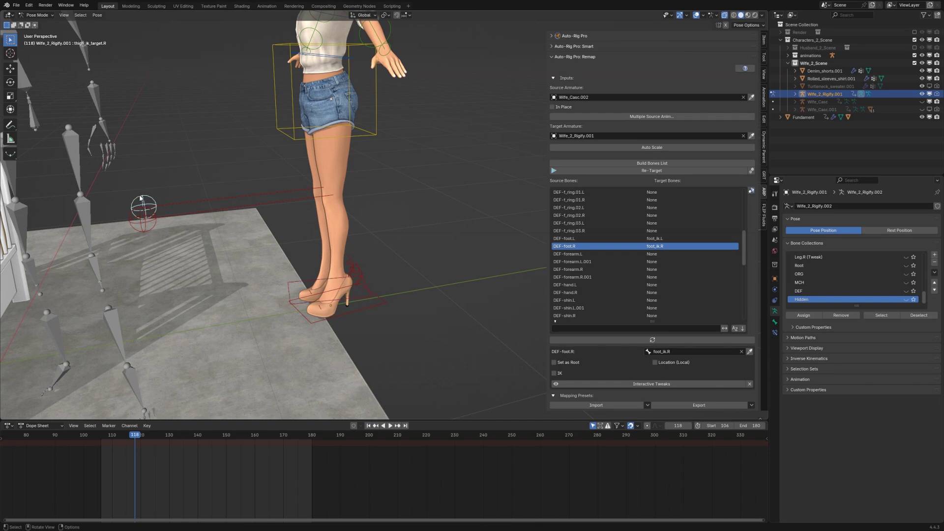
click(301, 278)
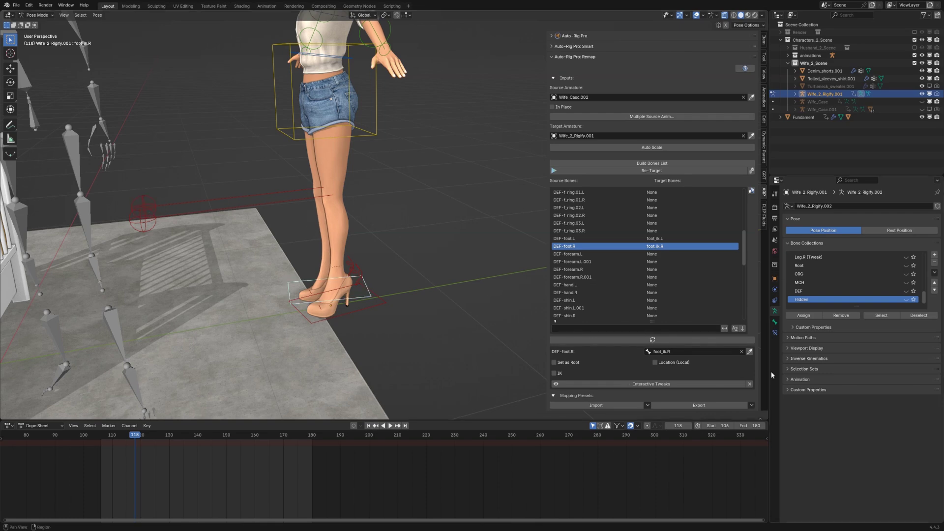
click(554, 373)
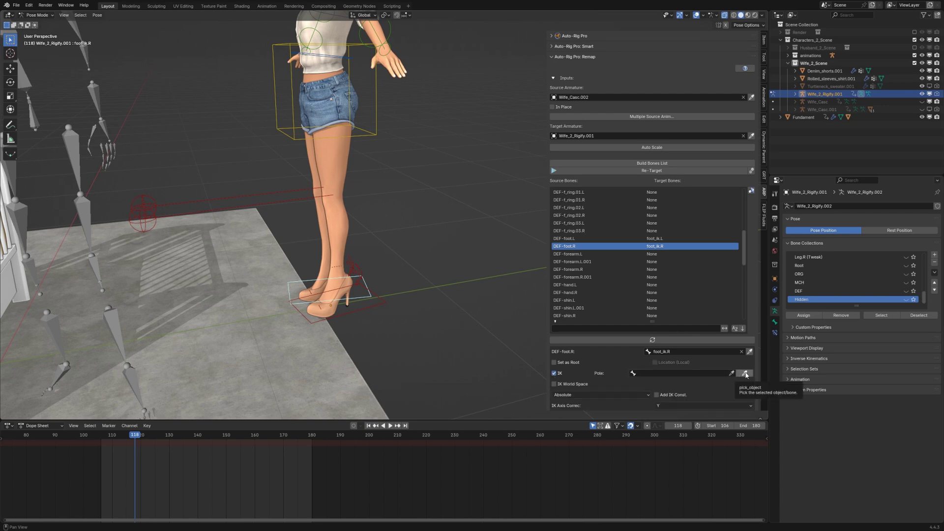
click(144, 195)
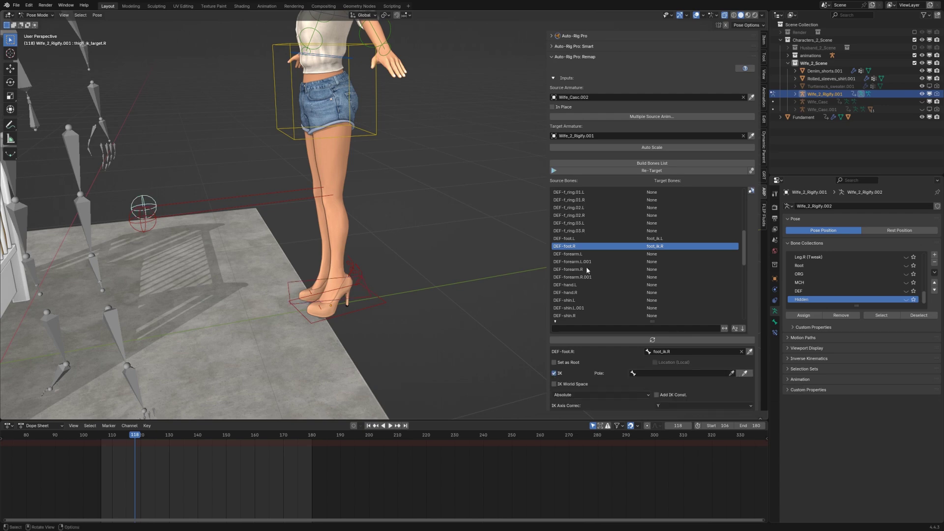
click(747, 375)
scroll(633, 305, down, 1)
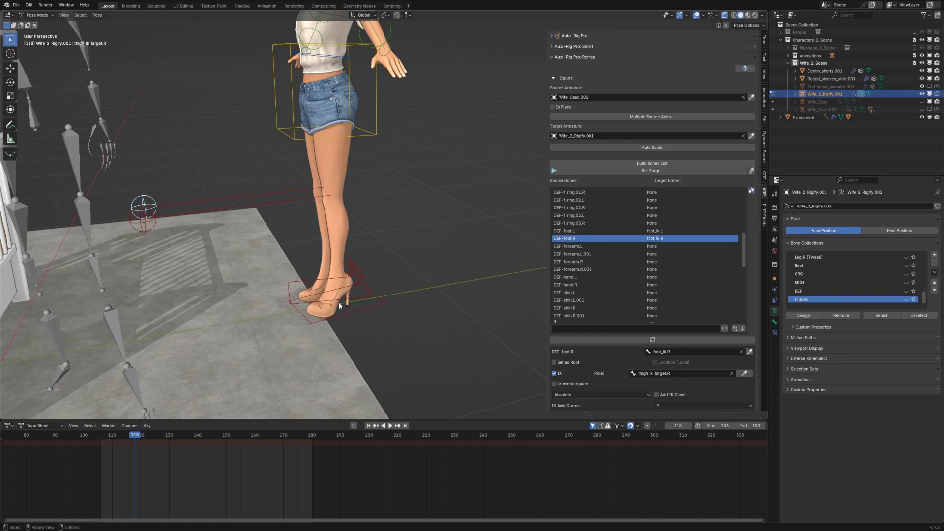
middle_drag(437, 303, 316, 179)
scroll(313, 181, up, 2)
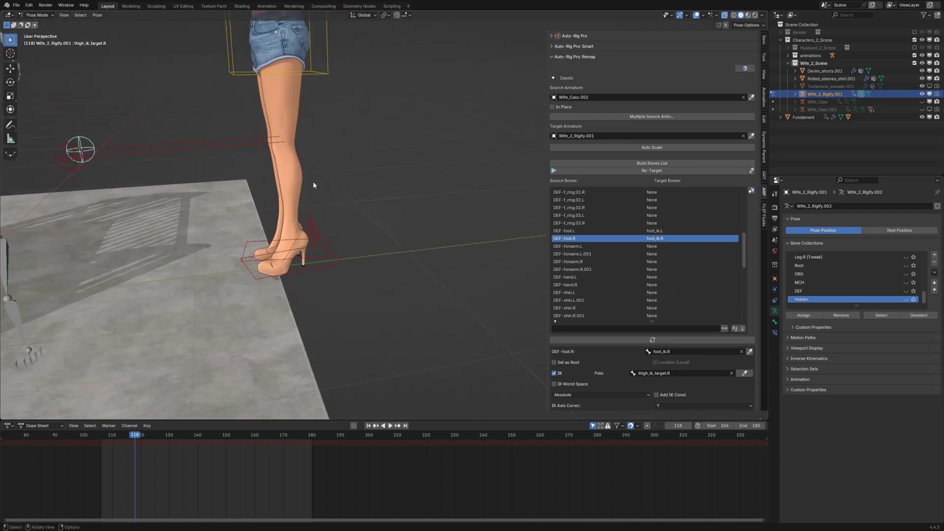
shift+middle_drag(332, 222, 327, 215)
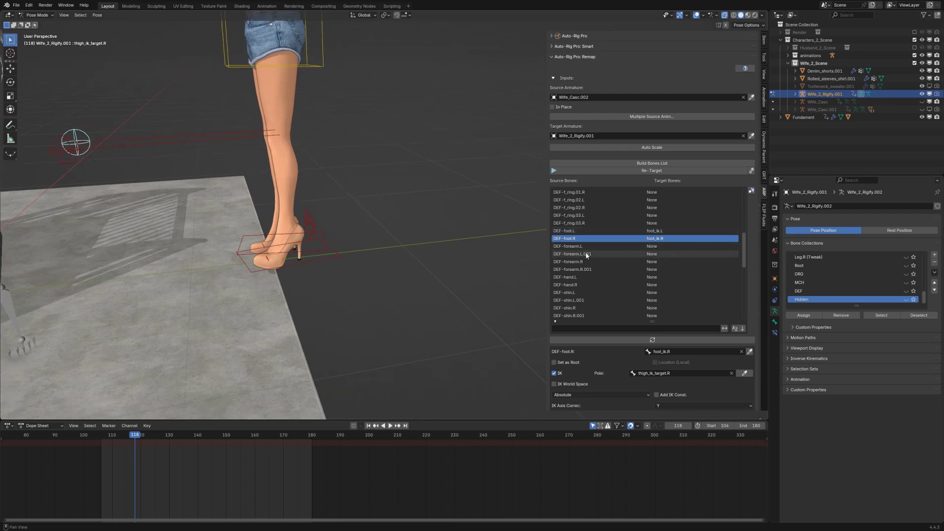
- Map DEF-forearm.L and DEF-forearm.R to forearm_fk.L and forearm_fk.R
scroll(388, 186, down, 6)
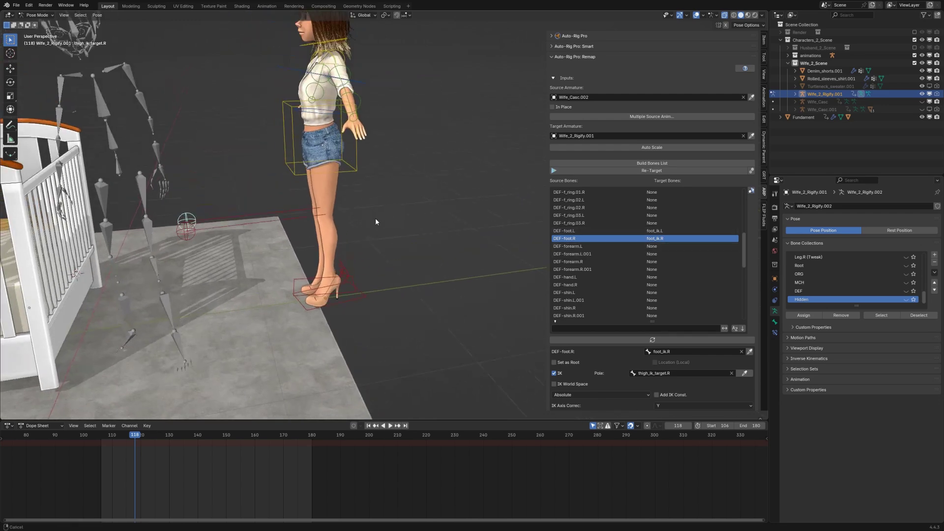
click(345, 132)
click(624, 246)
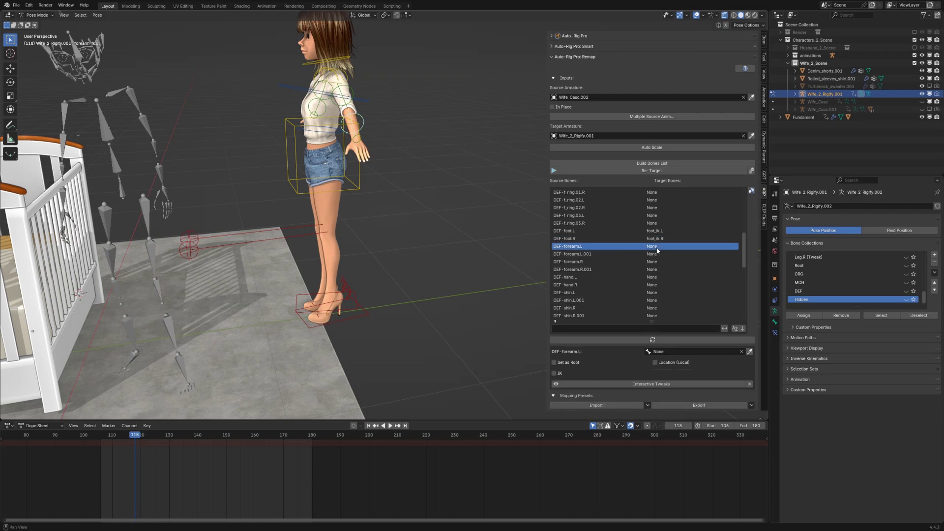
click(750, 352)
mouse_move(405, 252)
middle_down()
mouse_move(443, 252)
mouse_move(349, 260)
mouse_move(350, 236)
mouse_move(385, 226)
middle_up()
scroll(396, 248, up, 3)
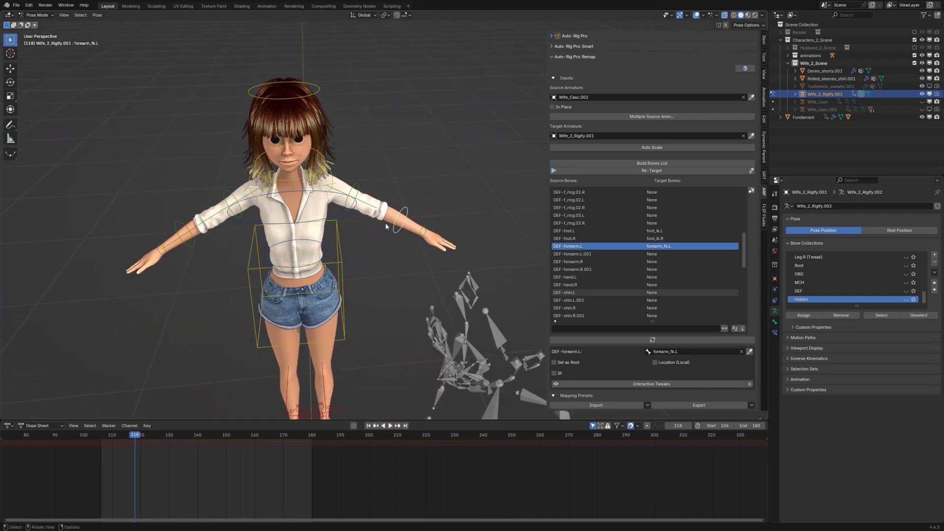
click(577, 261)
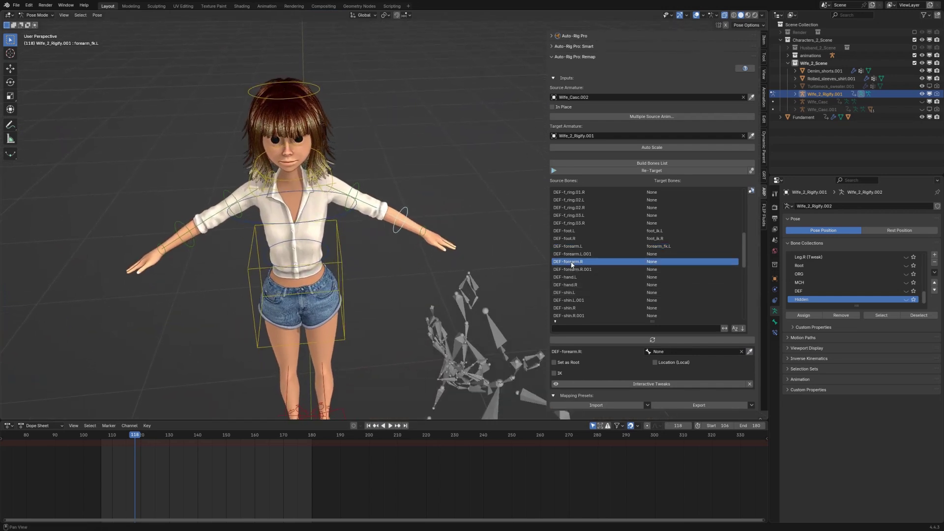
click(184, 246)
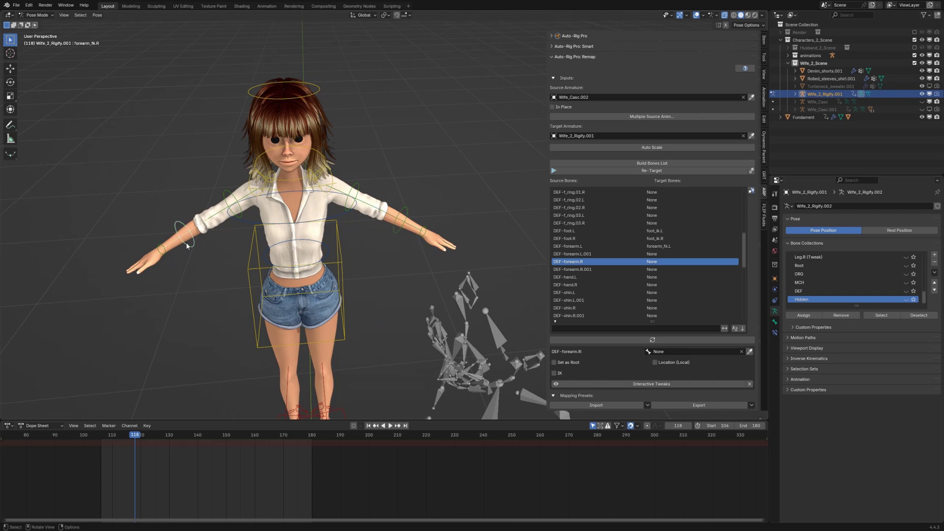
click(750, 351)
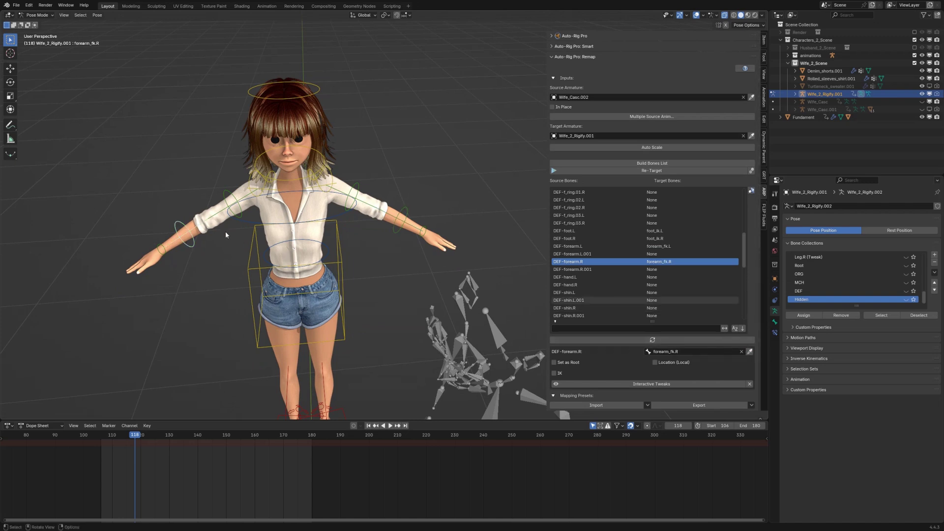
- Map DEF-hand.L and DEF-hand.R to hand_fk.L and hand_fk.R
click(567, 278)
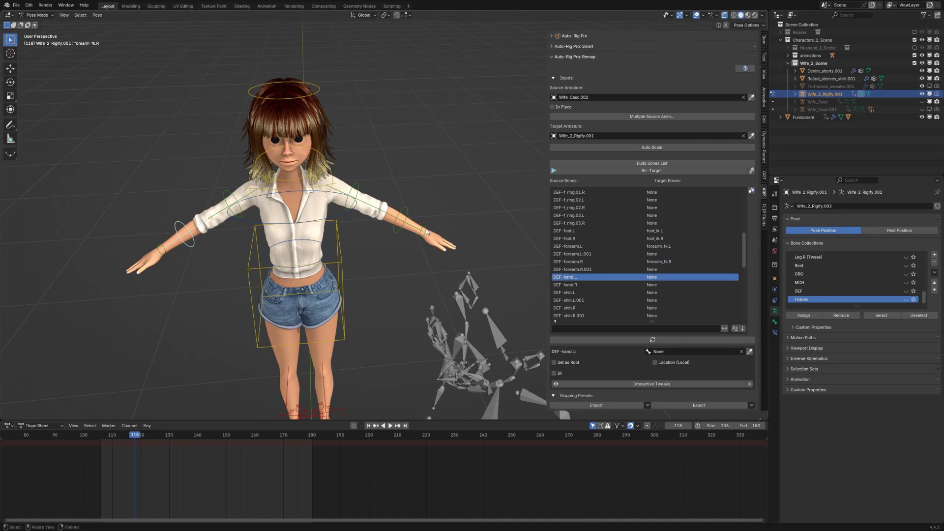
click(425, 231)
click(751, 352)
click(566, 285)
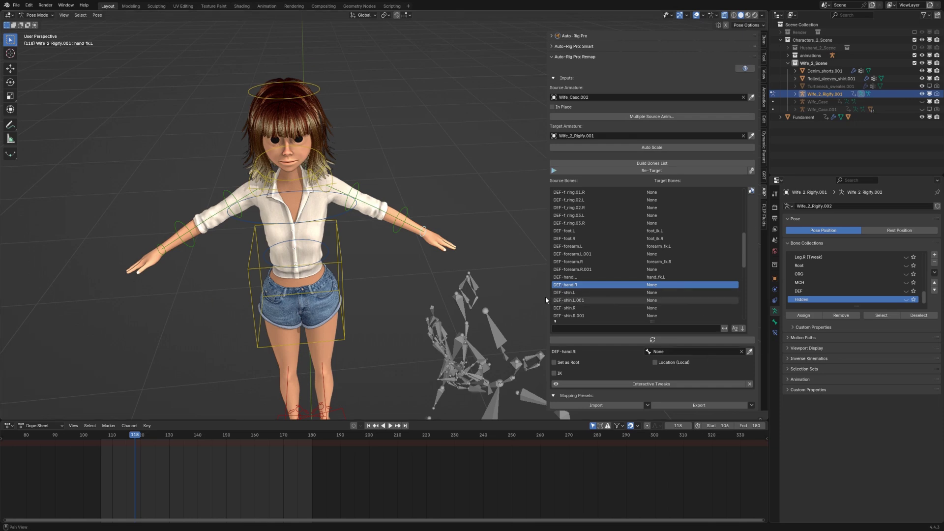
click(163, 247)
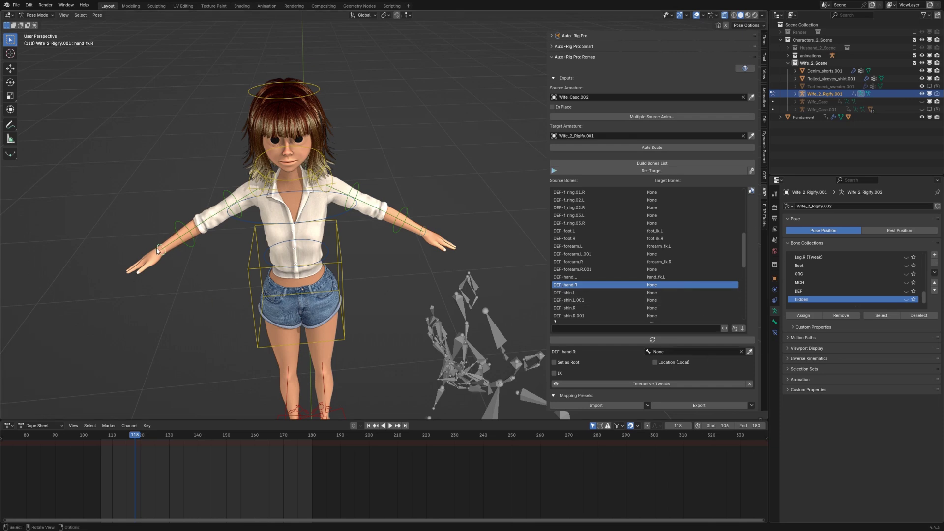
click(750, 352)
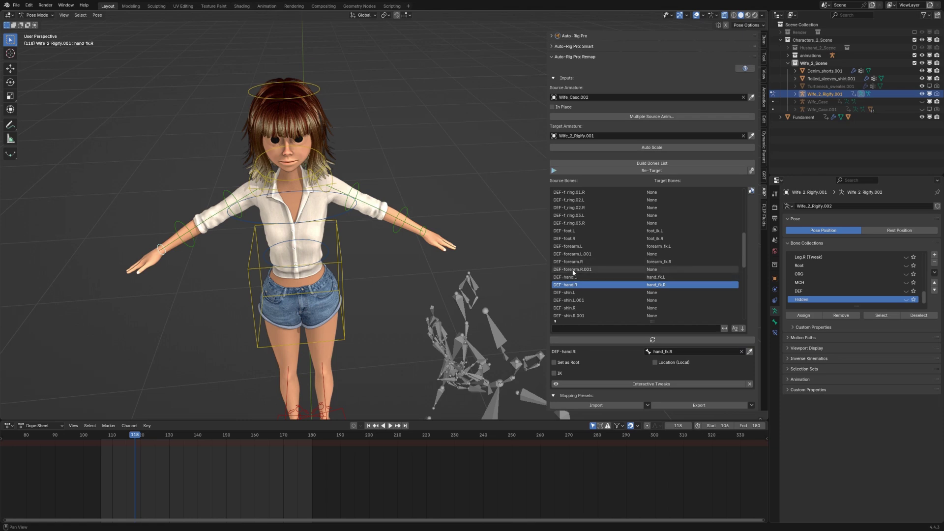
- Map DEF-shoulder.L and DEF-shoulder.R to shoulder.L and shoulder.R
scroll(575, 291, down, 1)
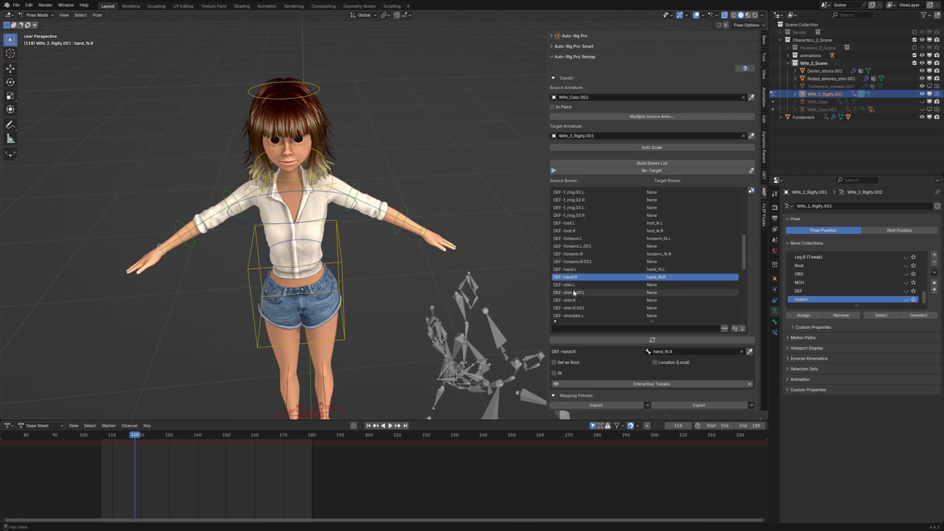
scroll(575, 293, down, 1)
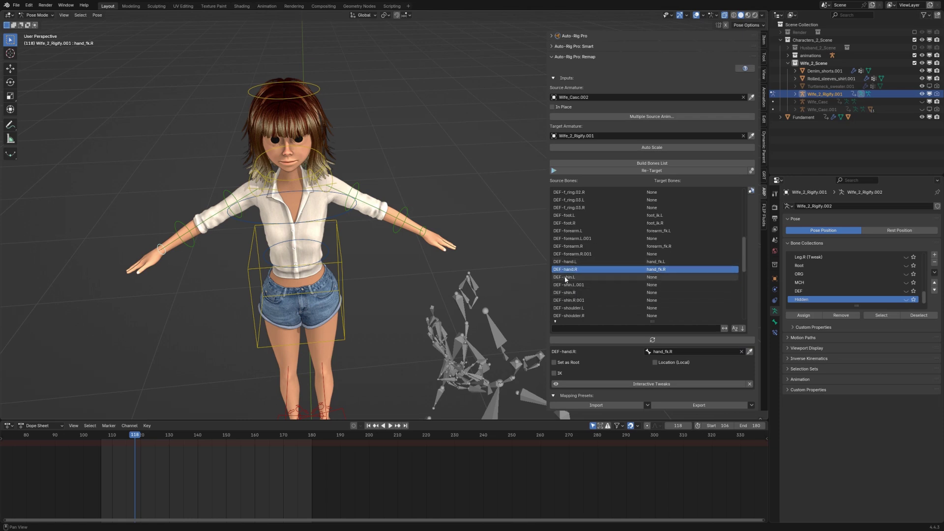
scroll(579, 281, down, 4)
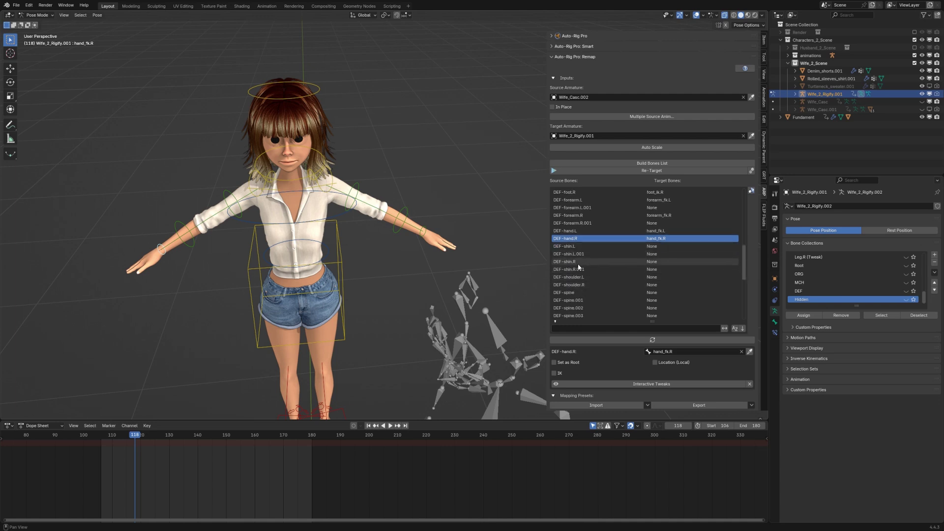
click(579, 279)
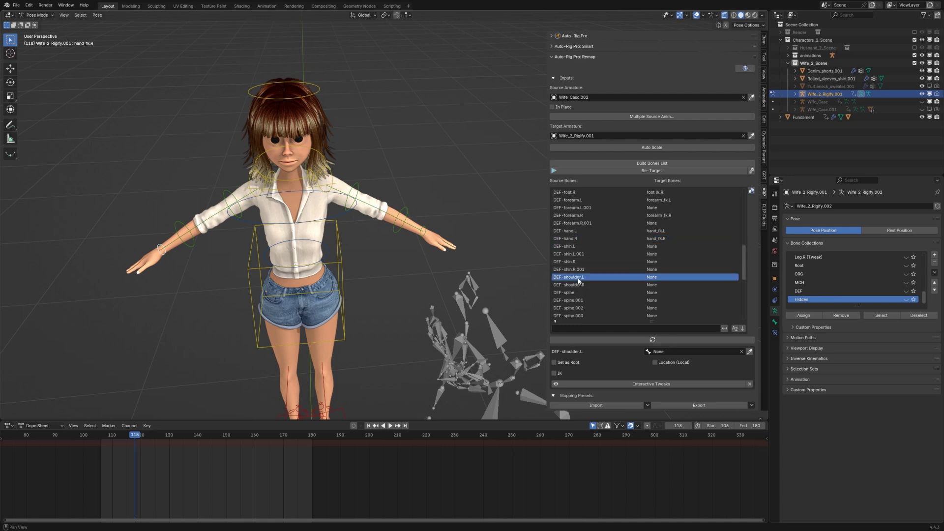
click(318, 185)
click(750, 353)
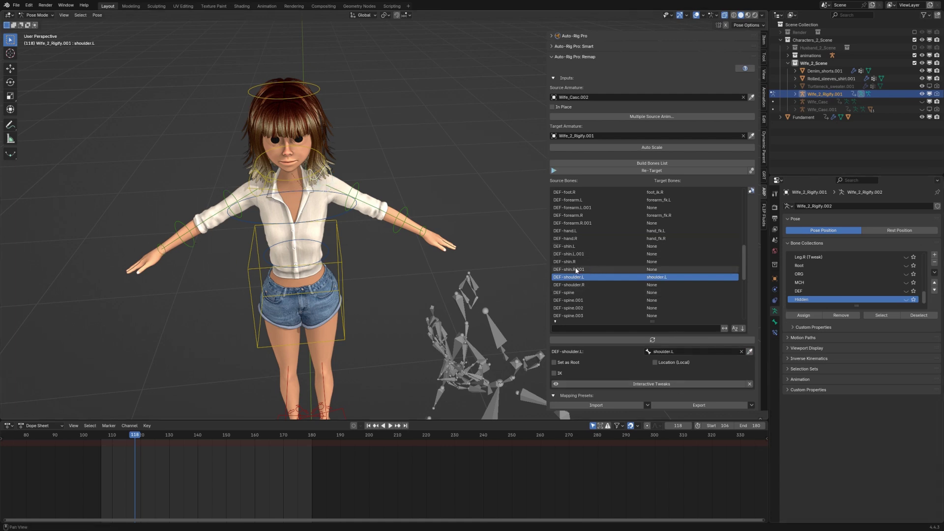
click(570, 285)
click(263, 189)
click(750, 352)
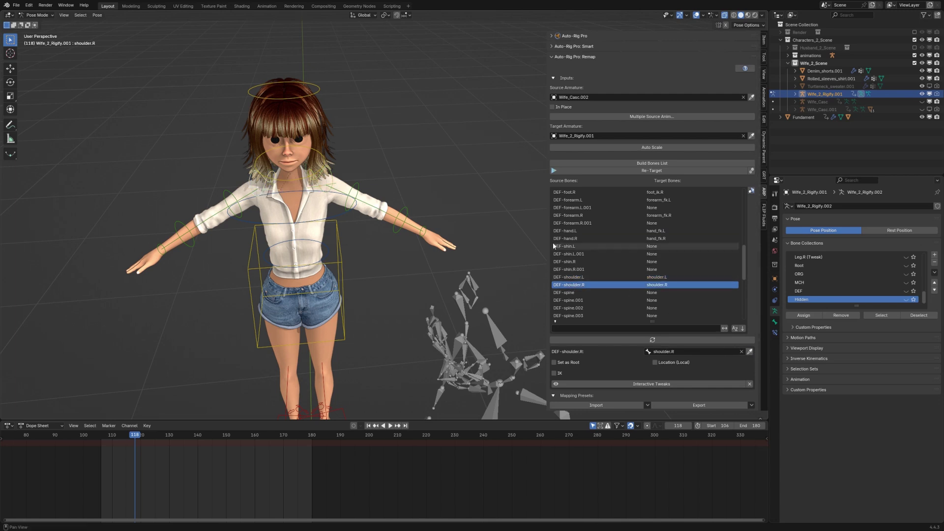
- Map DEF-spine to the torso control and enable Set as Root
click(570, 293)
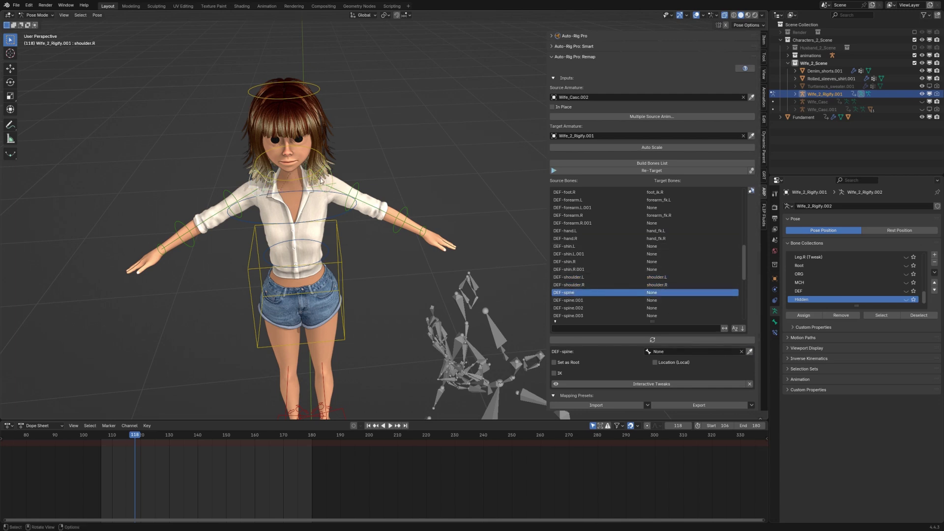
click(341, 264)
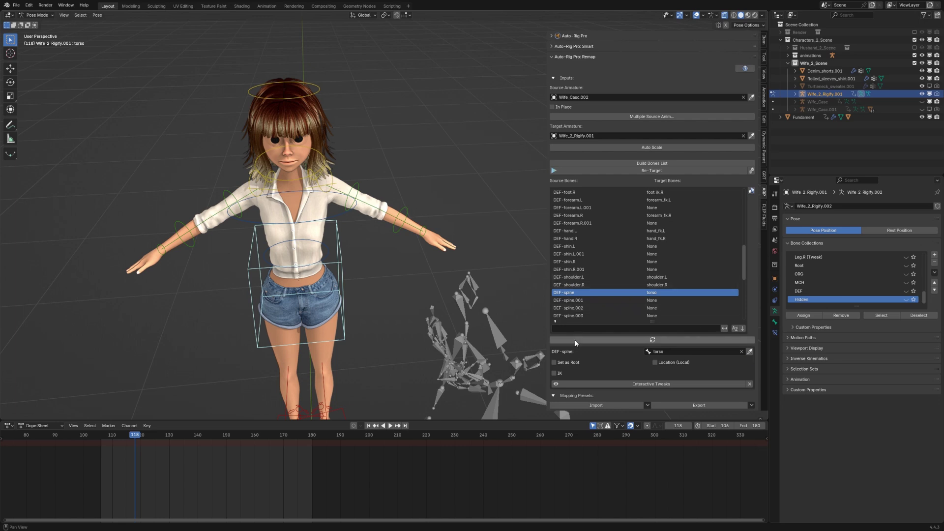
click(556, 364)
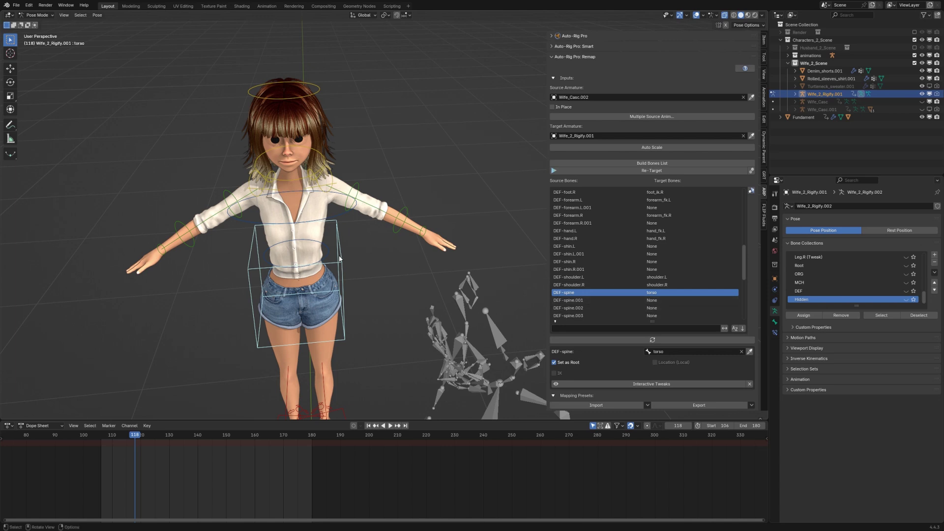
scroll(602, 285, down, 2)
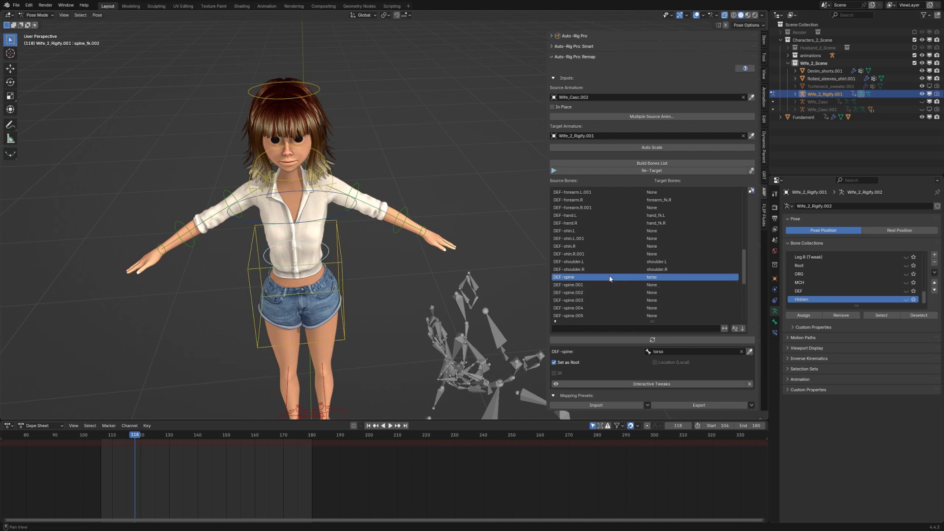
- Map DEF-spine.002 and .003 to spine_fk.002/.003 and DEF-spine.004 to neck
click(570, 293)
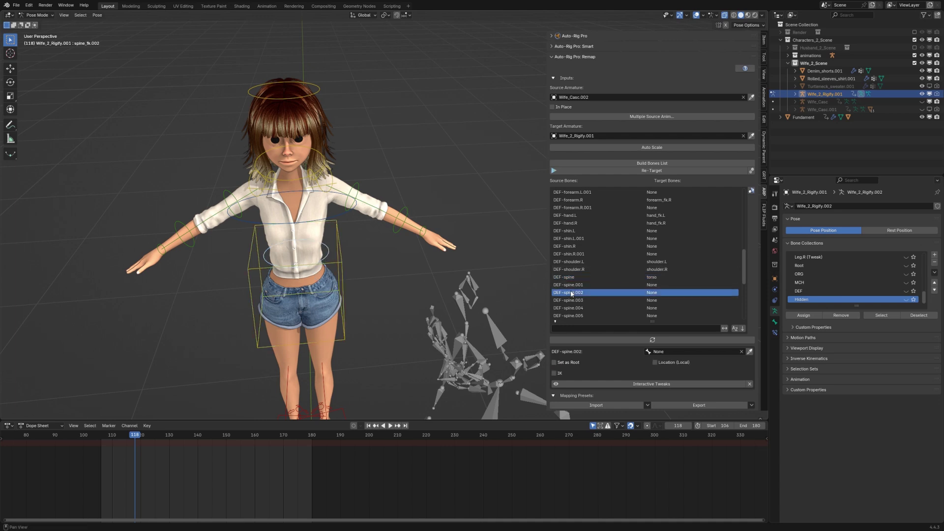
click(749, 352)
click(318, 222)
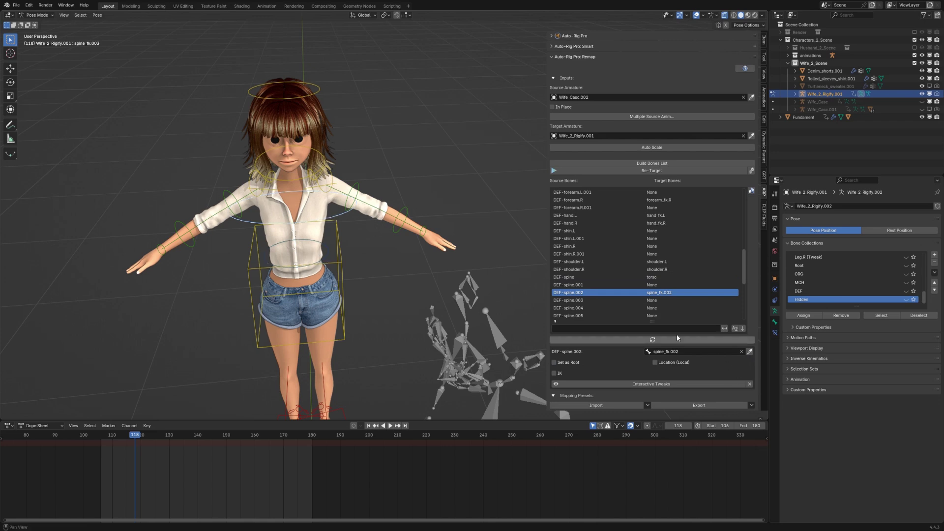
click(718, 301)
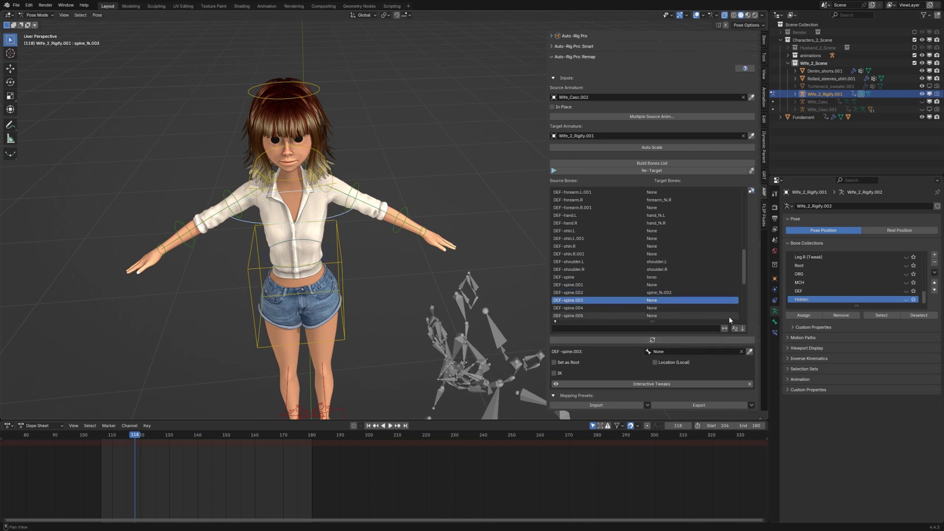
click(749, 352)
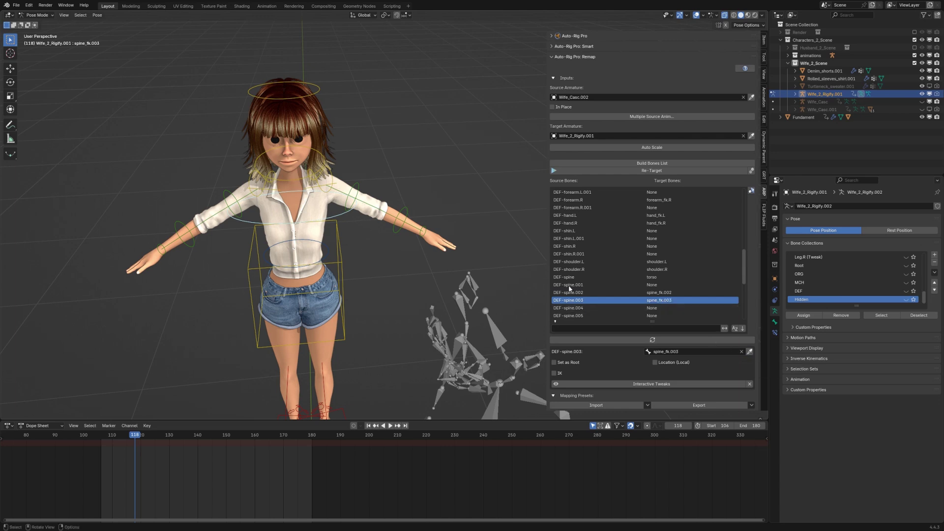
click(579, 309)
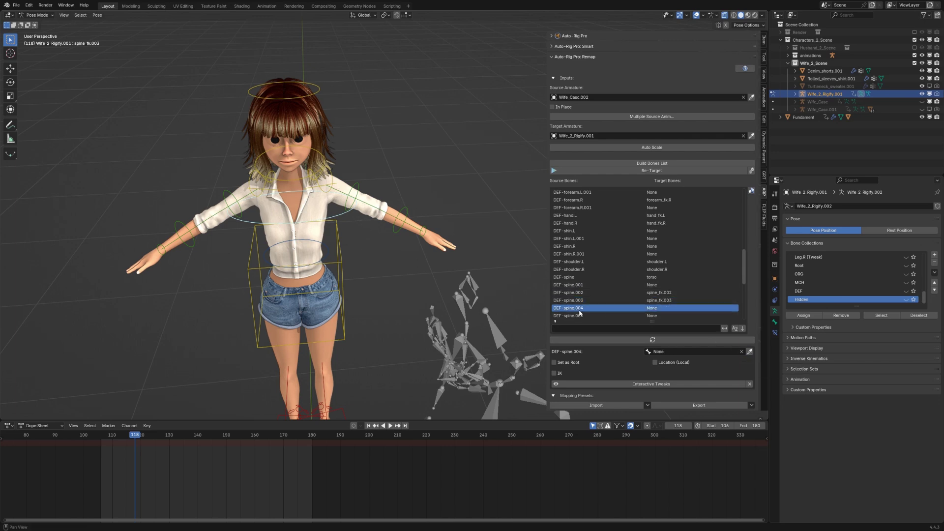
click(288, 179)
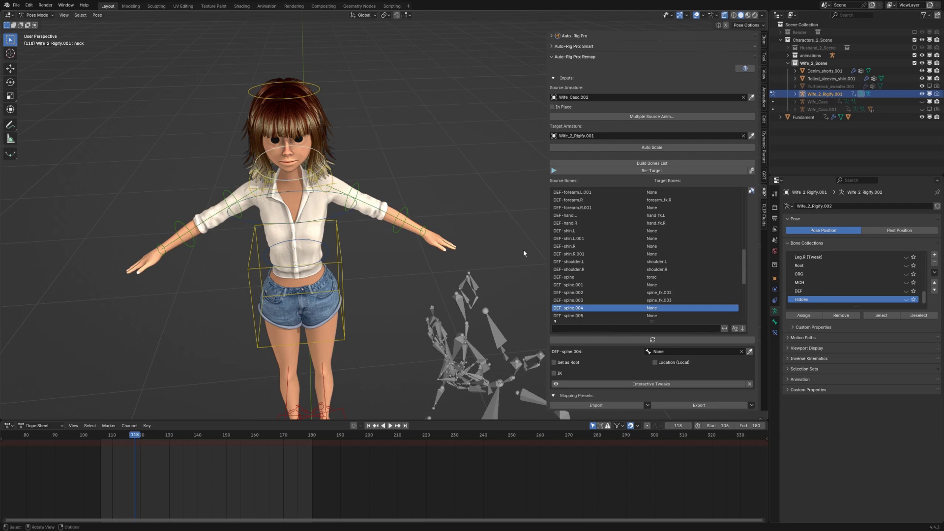
click(750, 351)
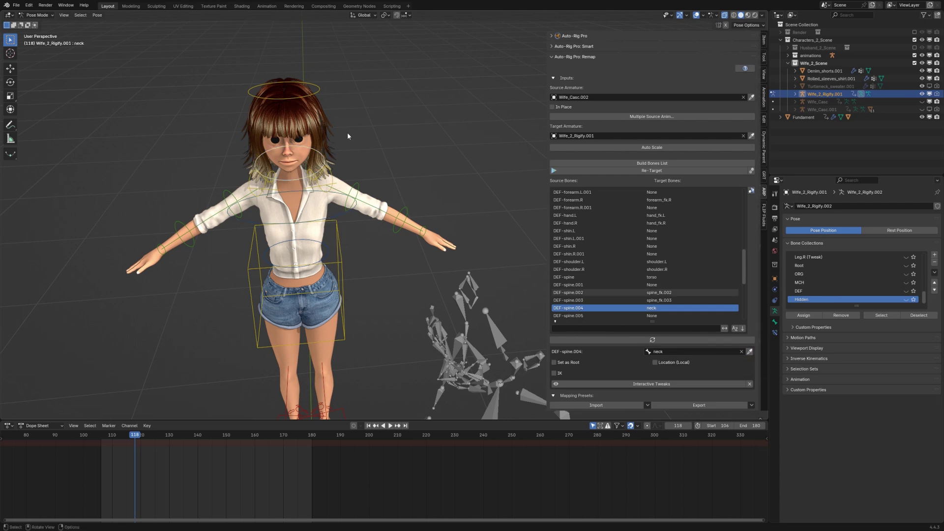
- Map DEF-spine.006 to the head control, then select DEF-toe.L in the list
scroll(624, 282, down, 4)
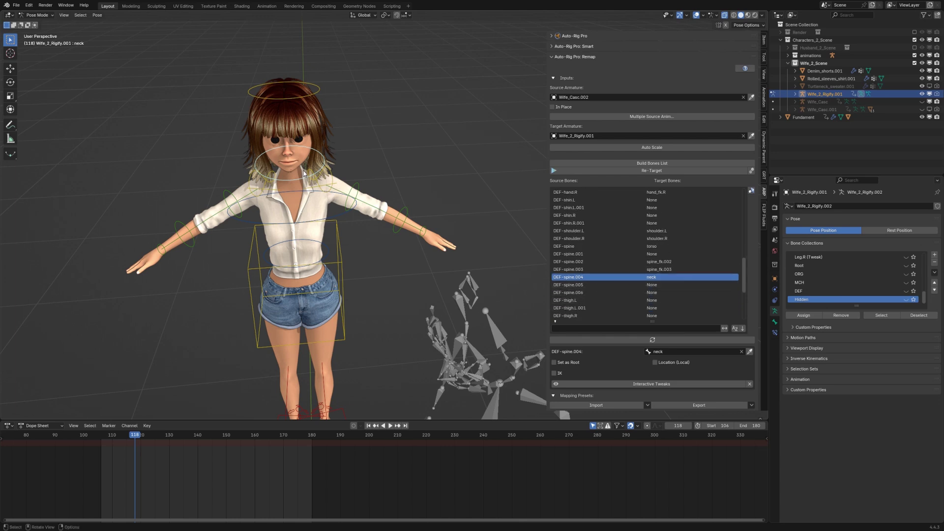
click(295, 102)
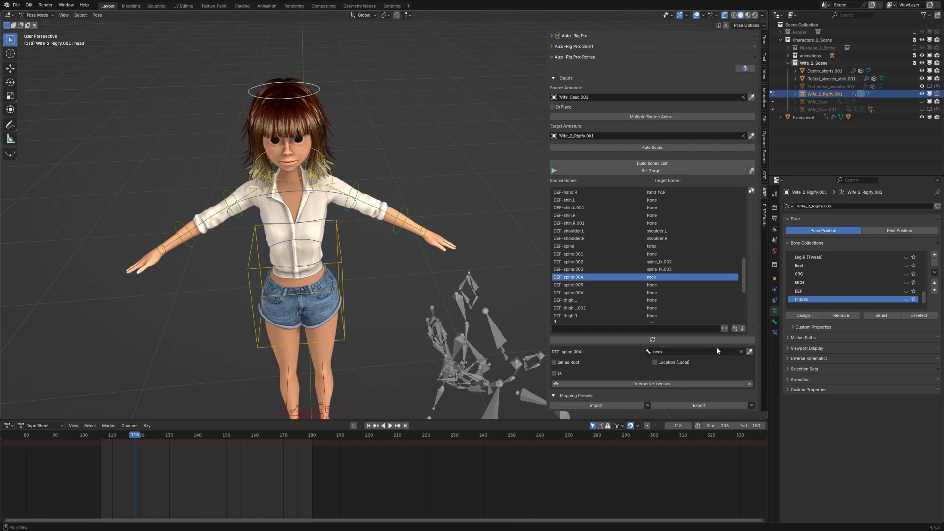
click(604, 293)
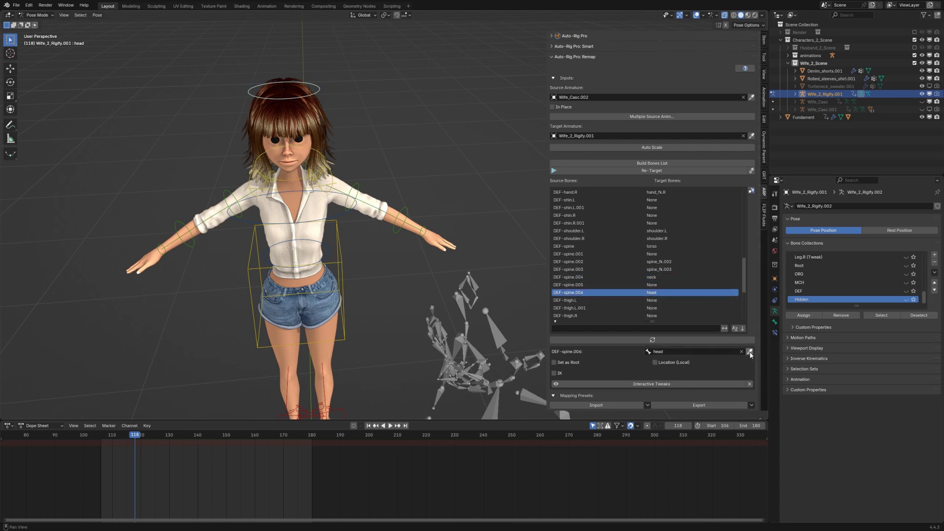
scroll(633, 306, down, 3)
scroll(633, 306, down, 1)
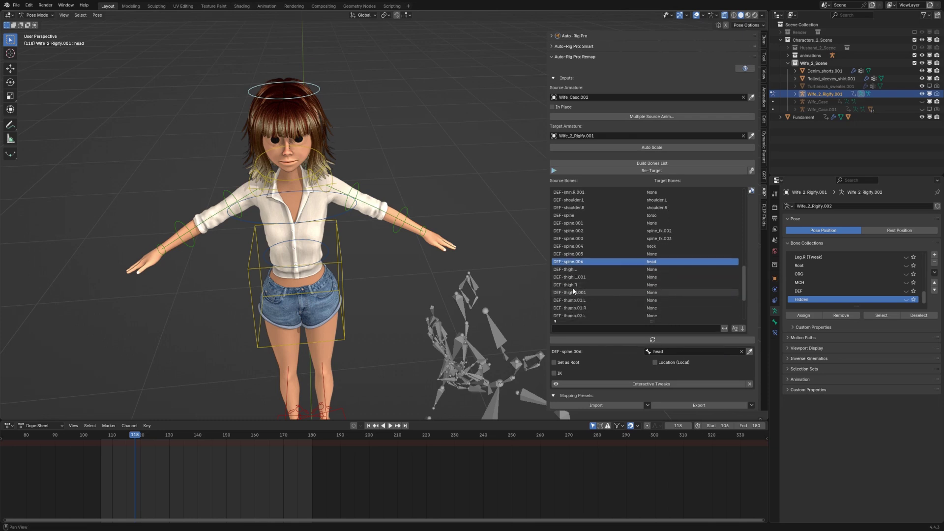
scroll(575, 288, down, 4)
scroll(591, 303, down, 3)
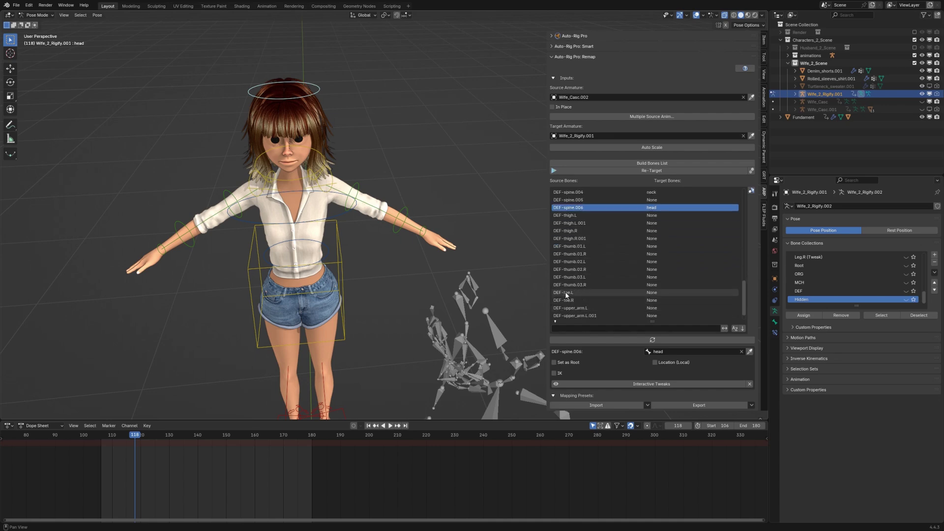
click(569, 292)
middle_drag(443, 295, 332, 283)
scroll(448, 233, up, 6)
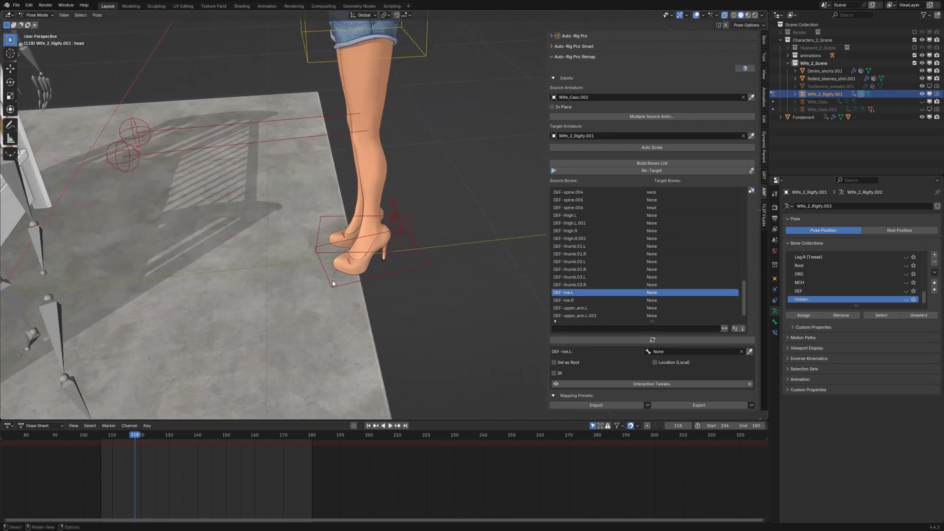
- Map DEF-toe.L and DEF-toe.R to toe_ik.L and toe_ik.R
click(749, 352)
click(591, 300)
click(750, 351)
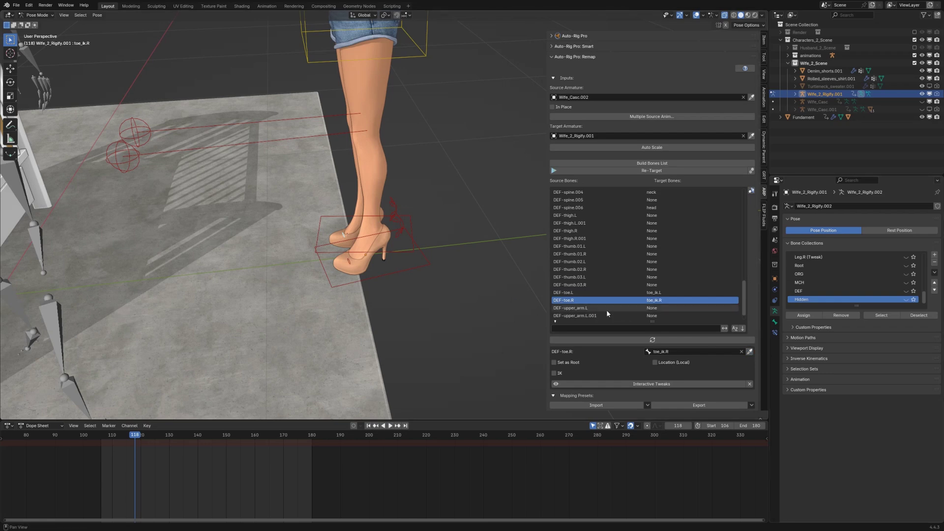
middle_drag(341, 259, 324, 263)
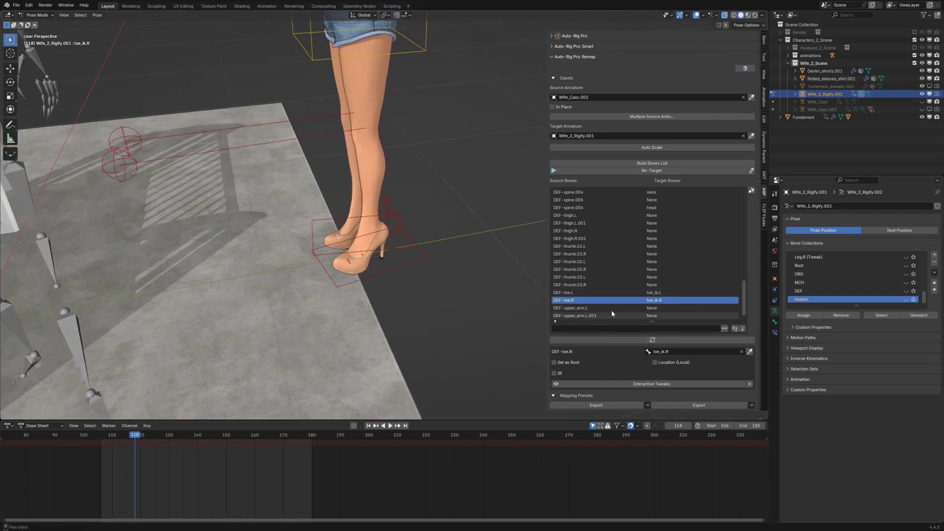
scroll(624, 301, down, 2)
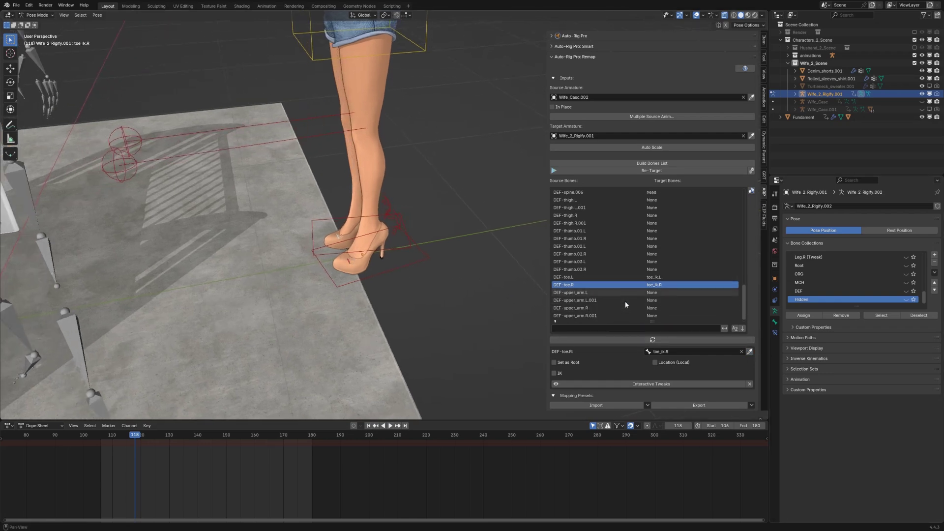
- Map DEF-upper_arm.L and DEF-upper_arm.R to upper_arm_fk.L and upper_arm_fk.R
click(578, 293)
shift+middle_drag(384, 141, 358, 232)
scroll(393, 196, up, 3)
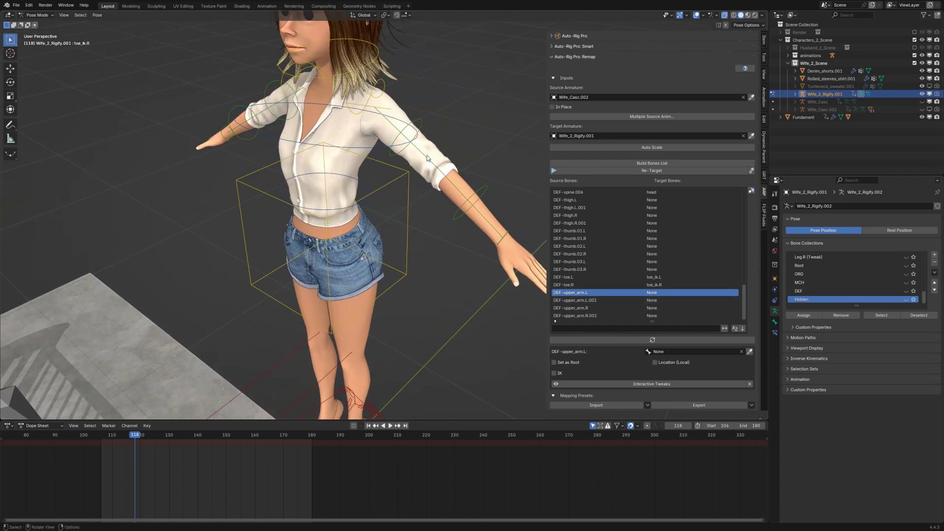
click(404, 133)
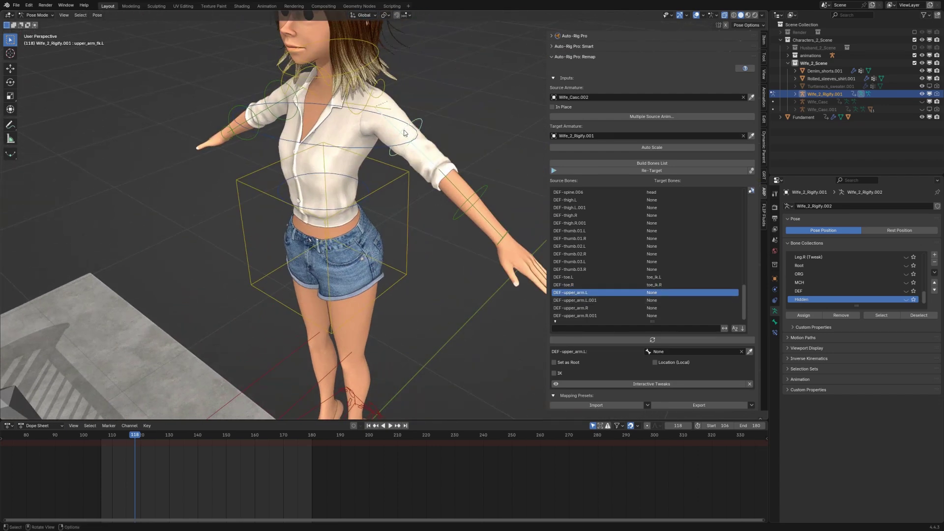
click(750, 352)
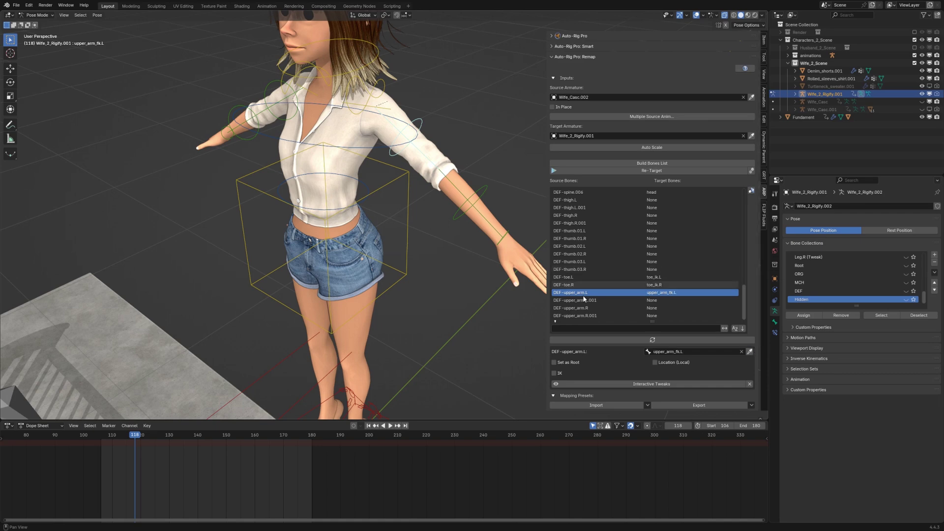
middle_drag(364, 283, 408, 278)
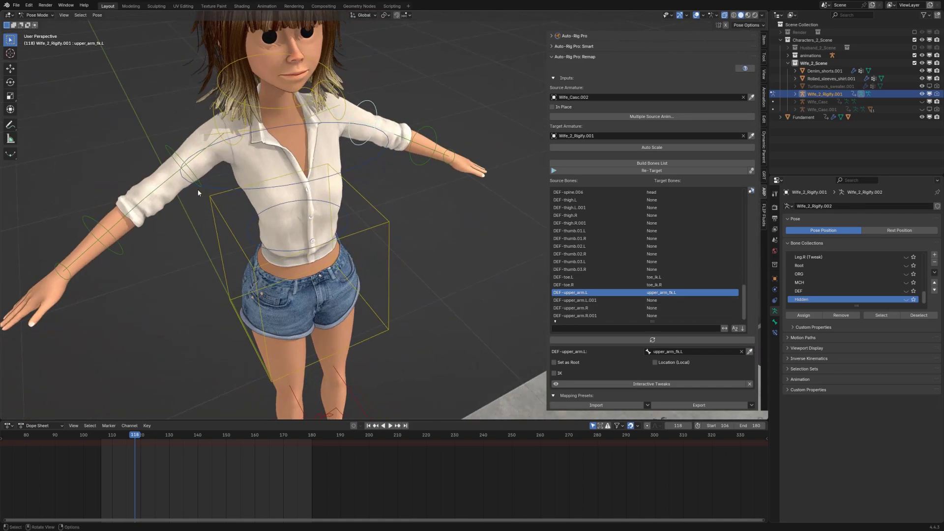
click(175, 157)
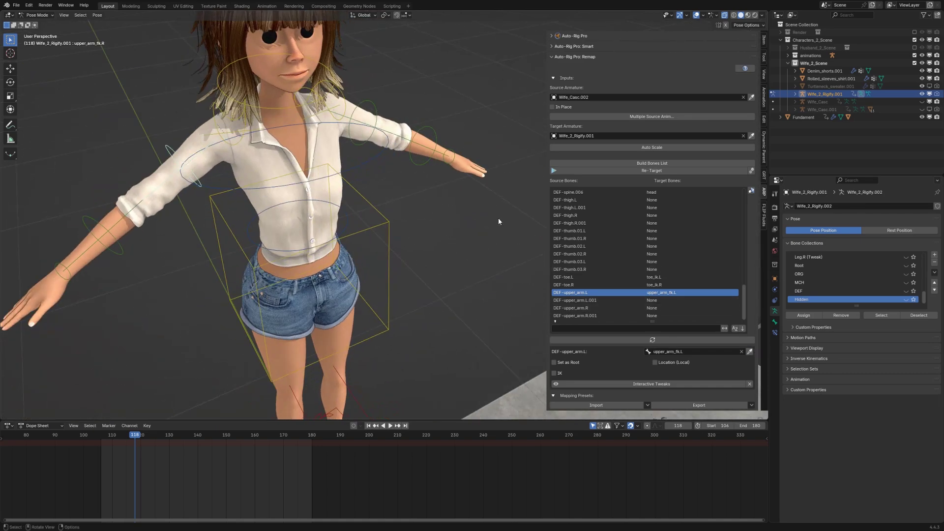
click(582, 310)
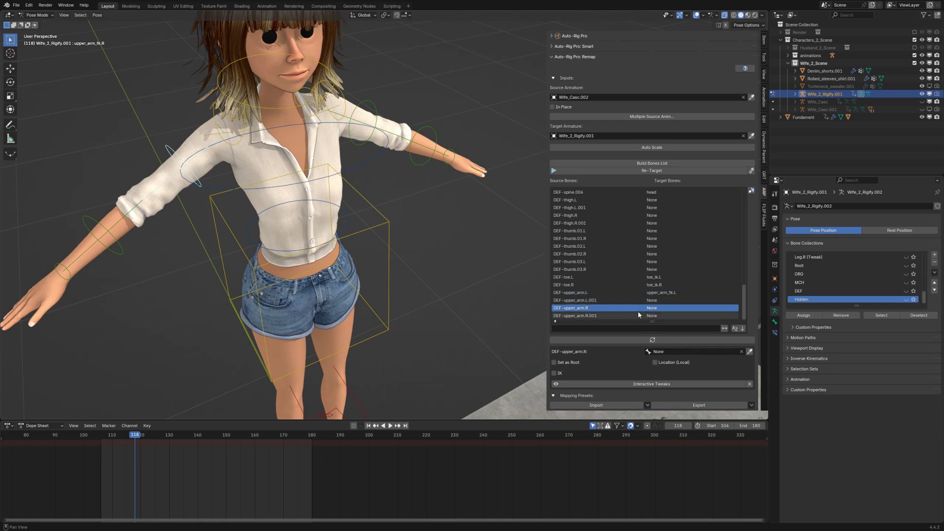
click(749, 352)
scroll(379, 210, down, 5)
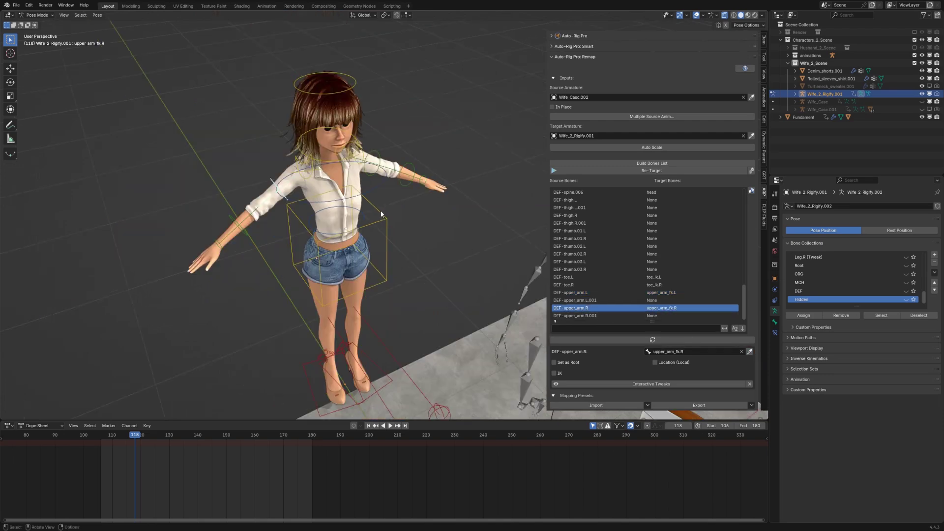
middle_drag(379, 210, 329, 196)
scroll(346, 223, down, 4)
scroll(369, 223, up, 4)
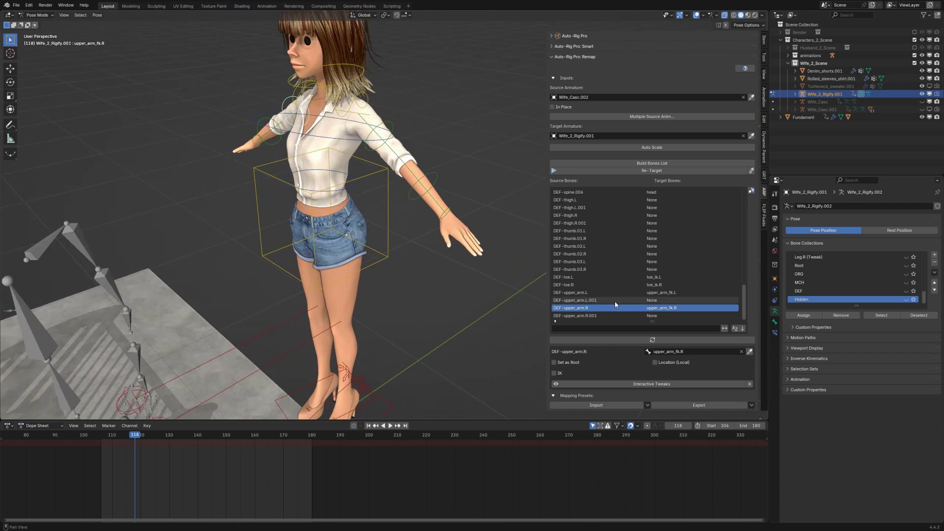
scroll(625, 301, up, 4)
scroll(629, 293, down, 4)
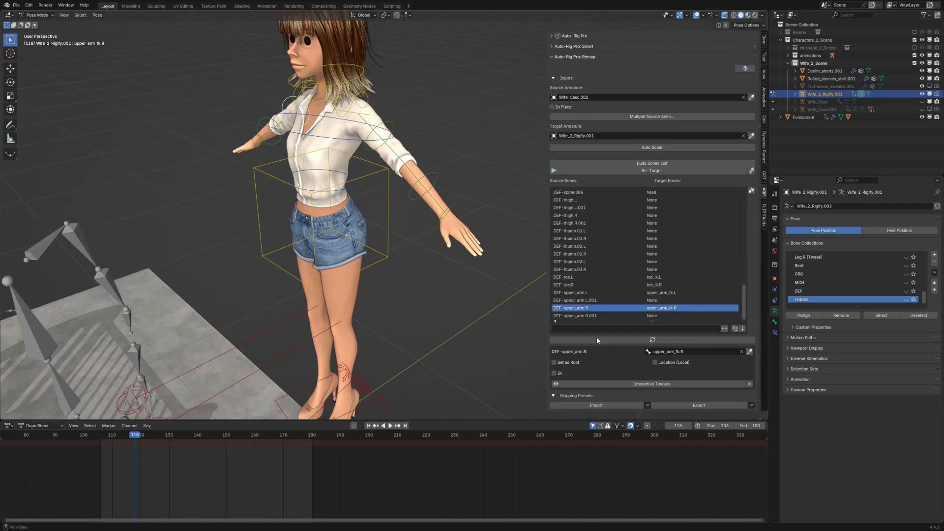
- Export the bone mapping as the Casc_Rigify preset in the _Tutorials folder
scroll(595, 393, down, 3)
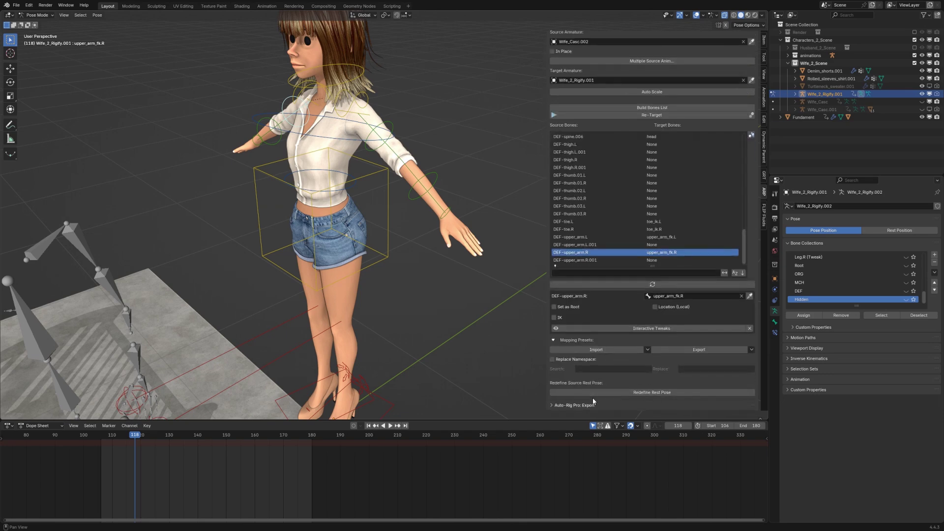
click(706, 352)
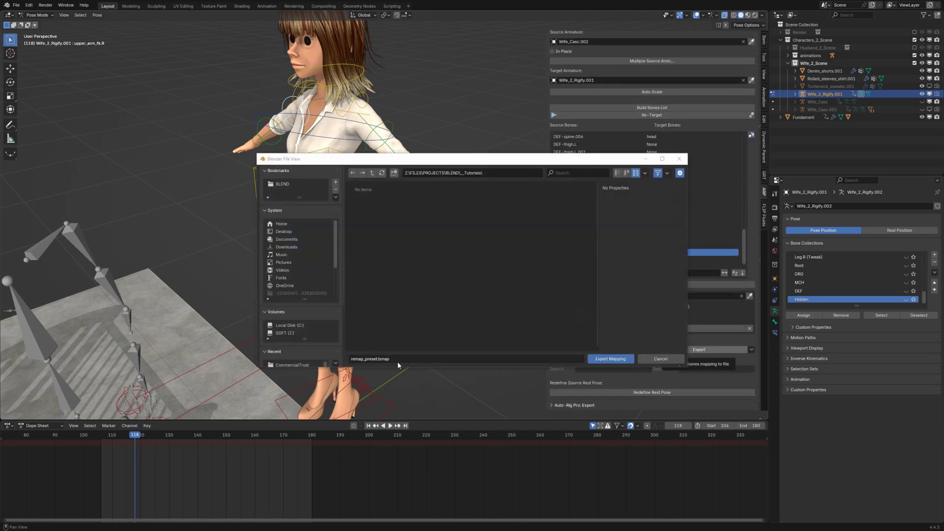
click(369, 360)
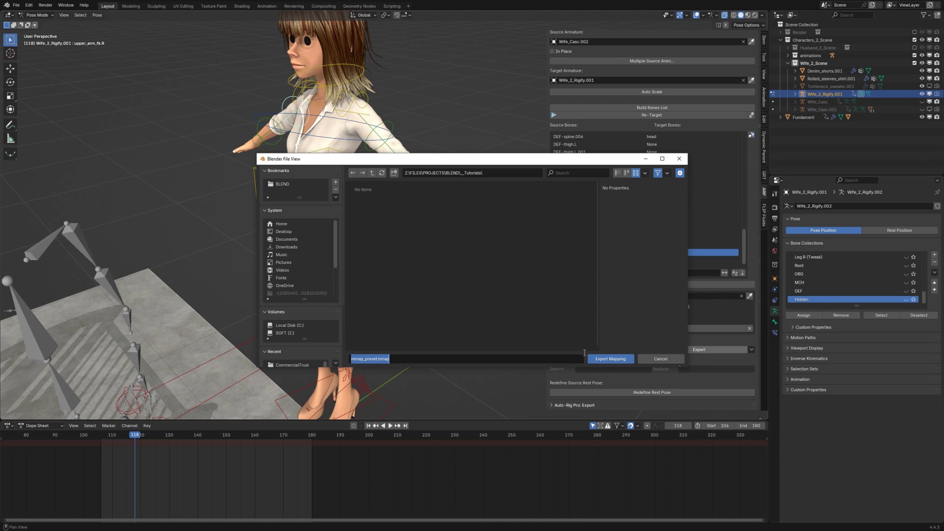
text(Casc_Rigify)
click(610, 359)
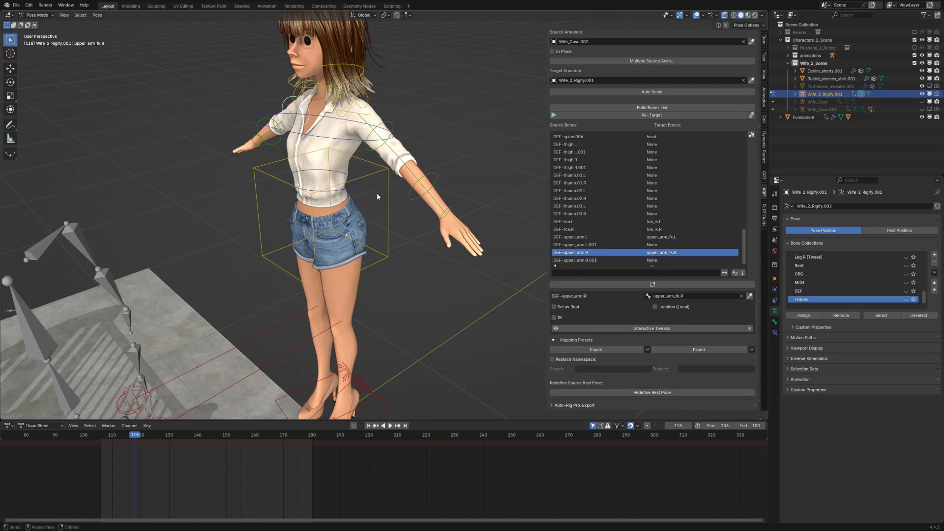
- Import the Casc_Rigify.bmap mapping preset and review the preset dropdown
middle_drag(379, 194, 433, 198)
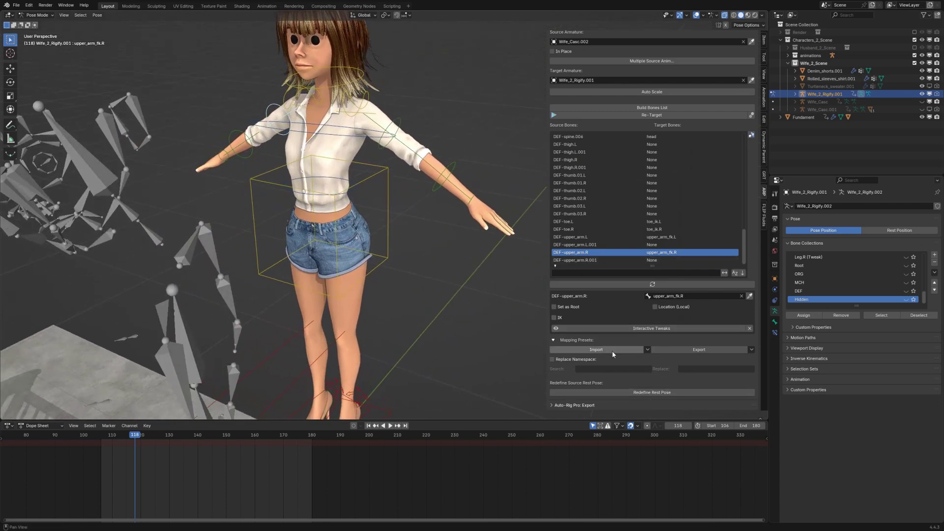
click(647, 349)
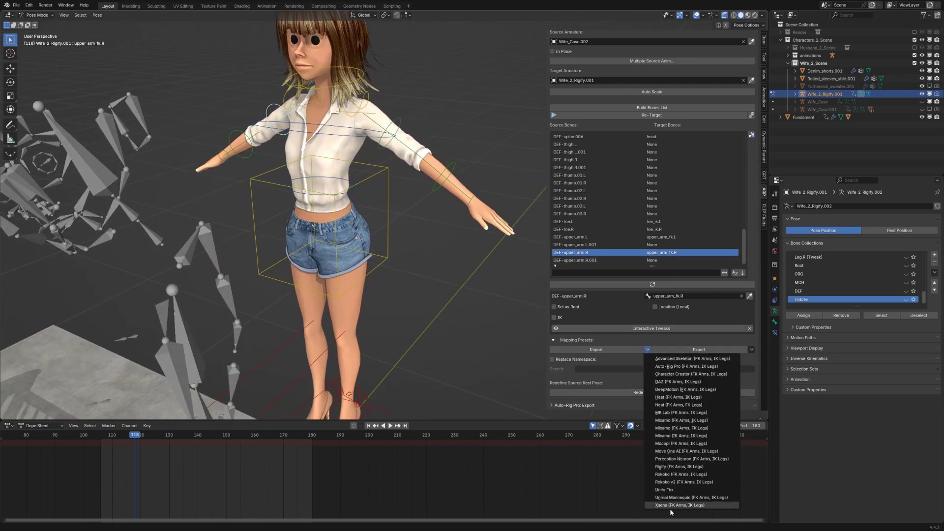
click(647, 374)
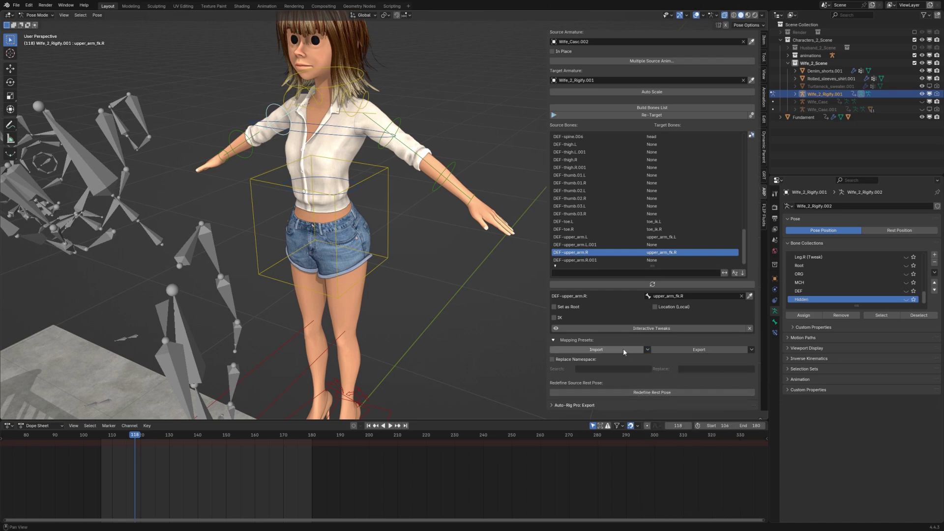
click(623, 348)
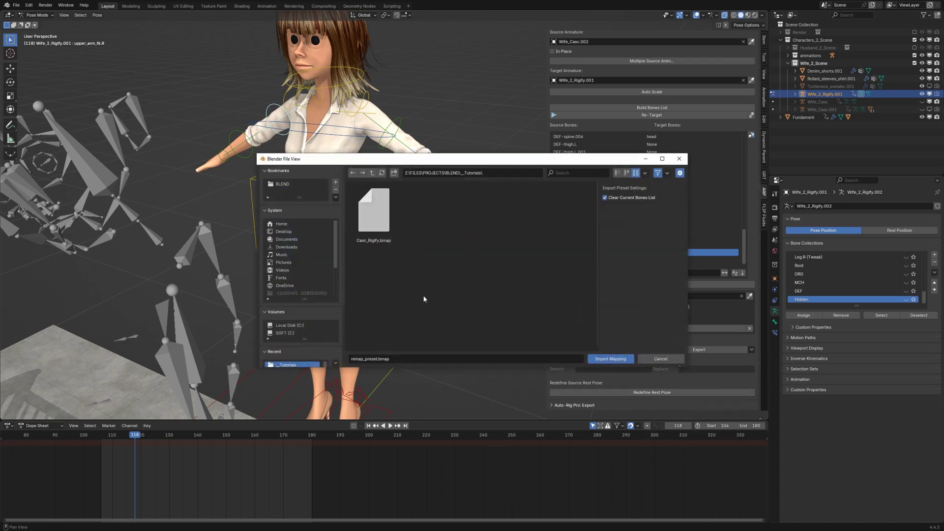
click(385, 221)
click(616, 359)
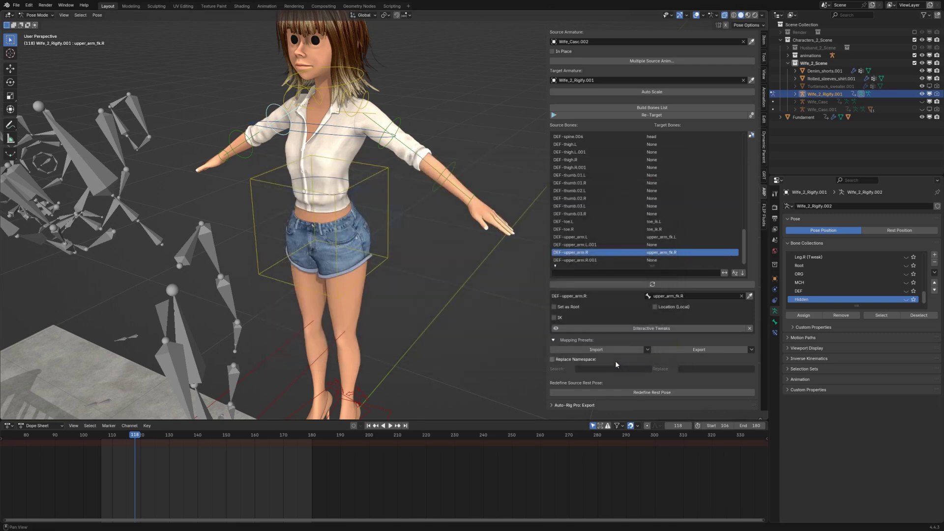
click(648, 350)
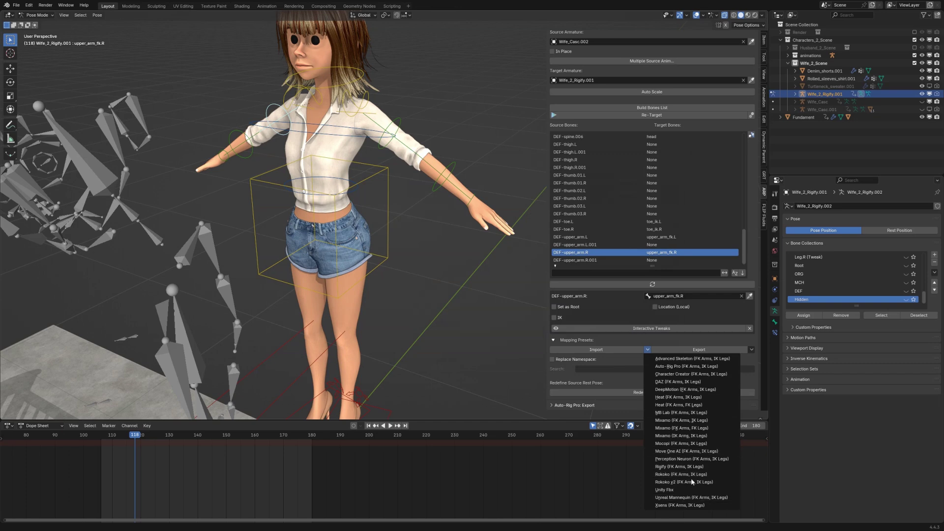
click(675, 360)
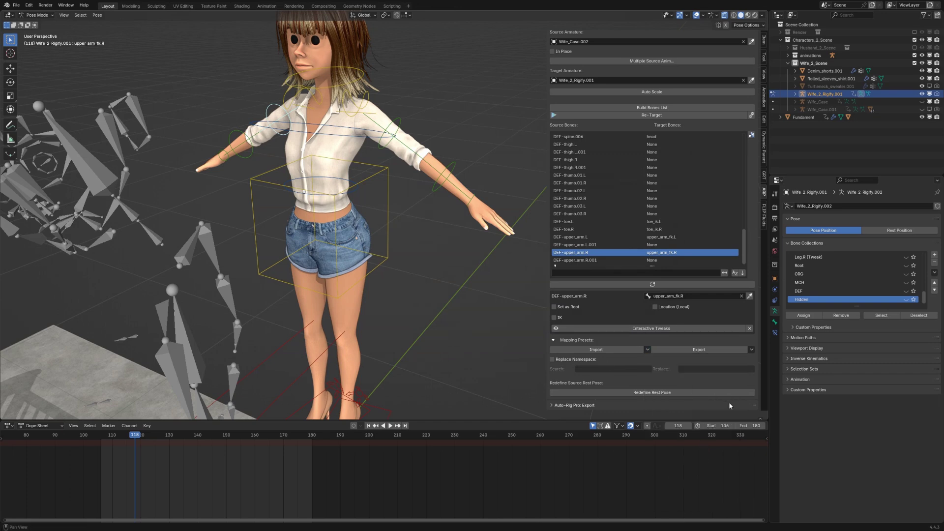
- Zoom out, orbit and pan the viewport until the crib shows beside the T-posed character
scroll(401, 271, down, 3)
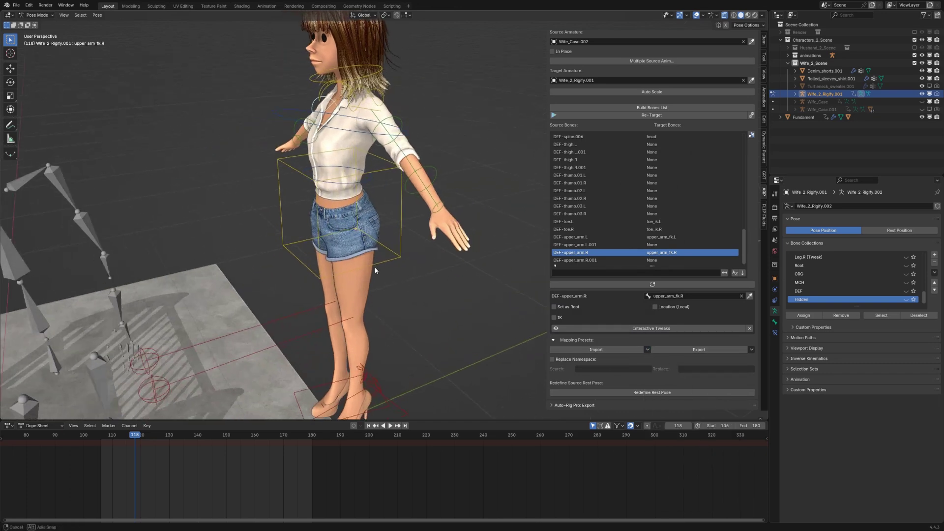
middle_drag(377, 264, 441, 272)
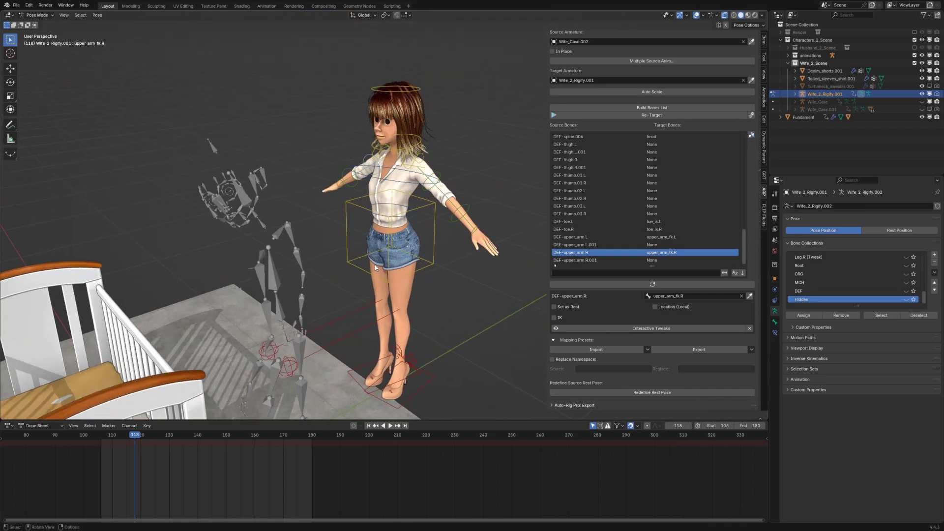
shift+middle_drag(379, 266, 382, 267)
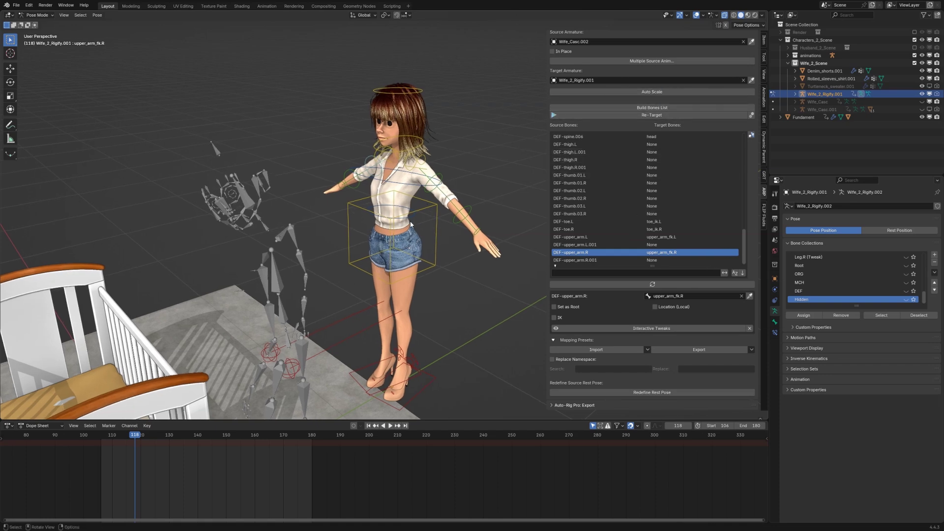
middle_drag(461, 241, 412, 219)
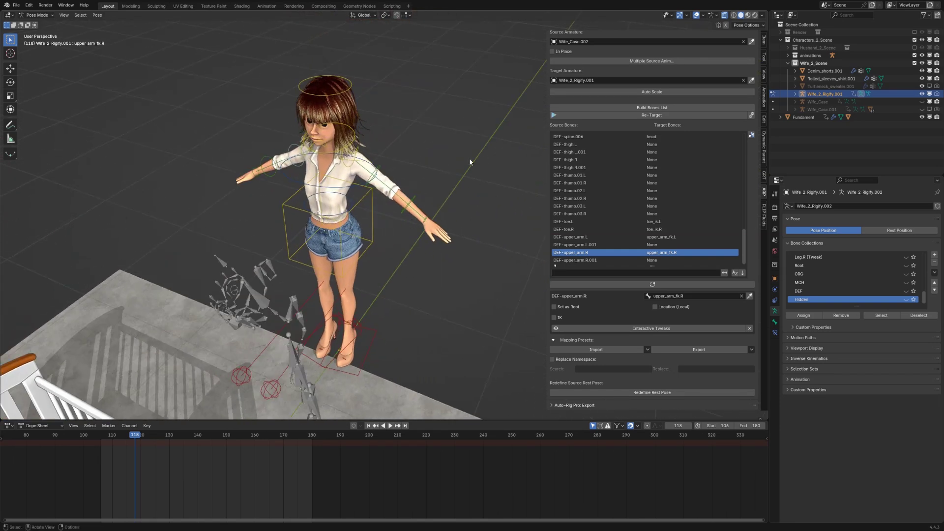
- Retarget the Cascadeur animation onto the character over frames 105 to 181
click(650, 116)
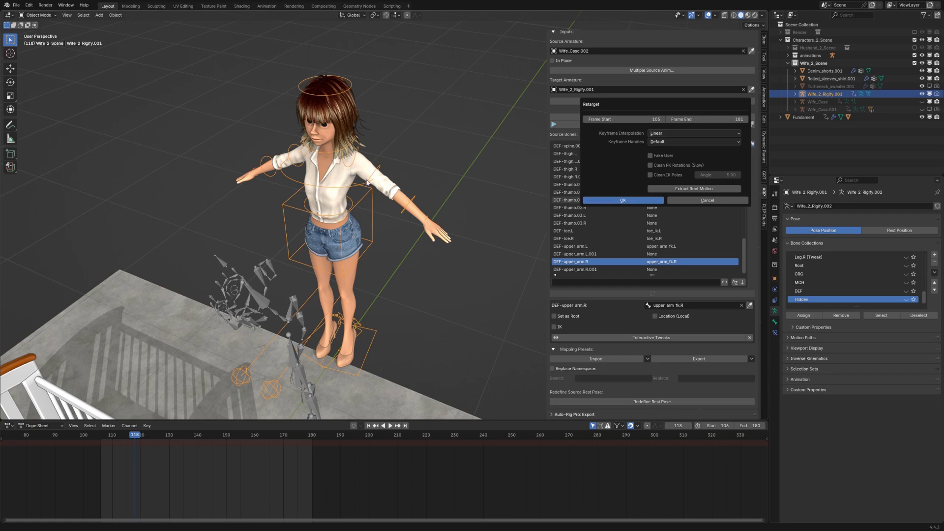
key(Return)
middle_drag(366, 180, 392, 201)
- Clear the character's location with Alt+G and replay to see her lean over the crib
key(space)
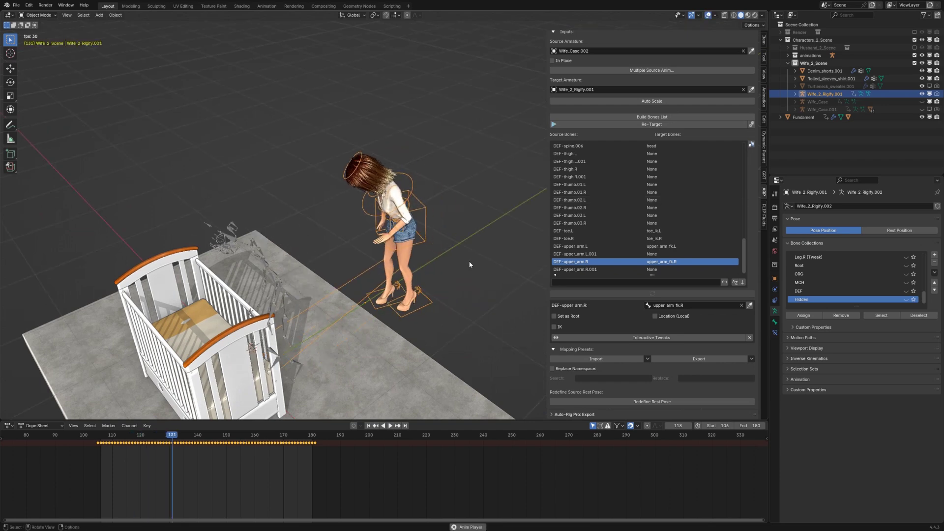
middle_drag(423, 271, 414, 298)
key(space)
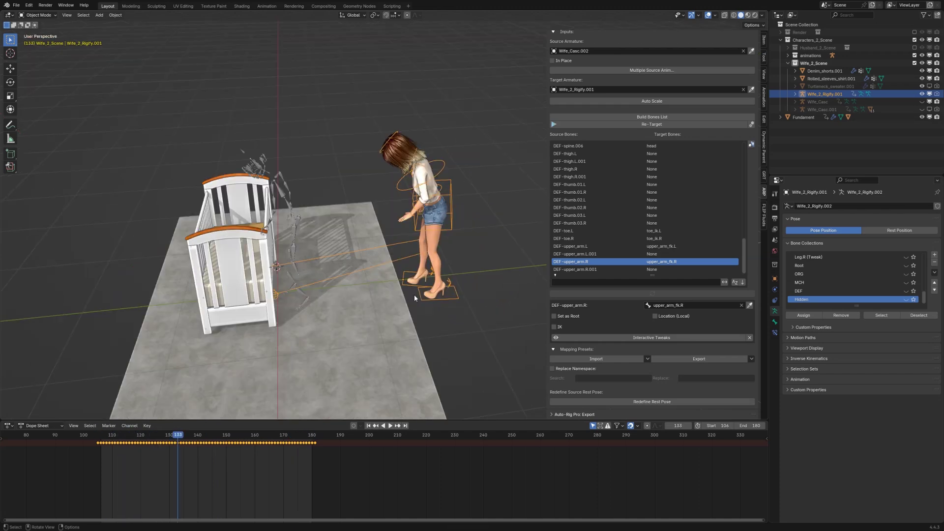
key(alt+g)
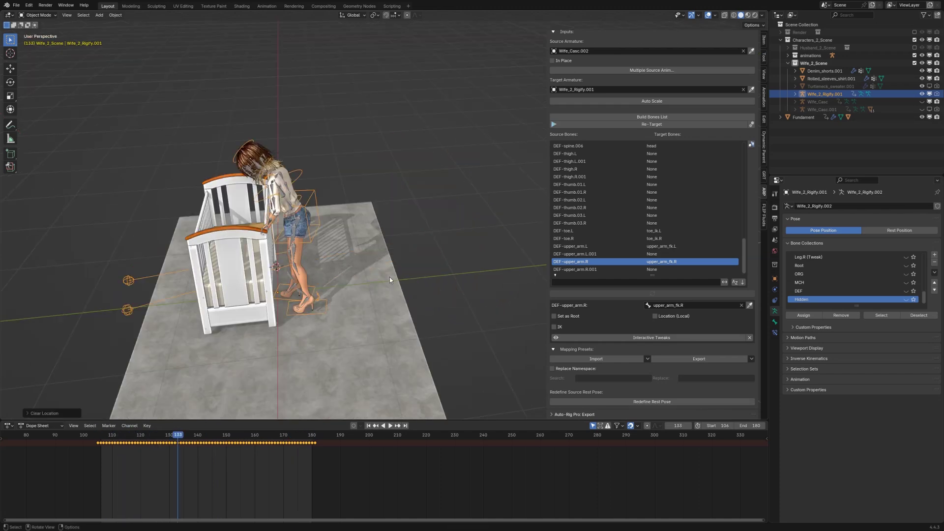
middle_drag(353, 221, 366, 241)
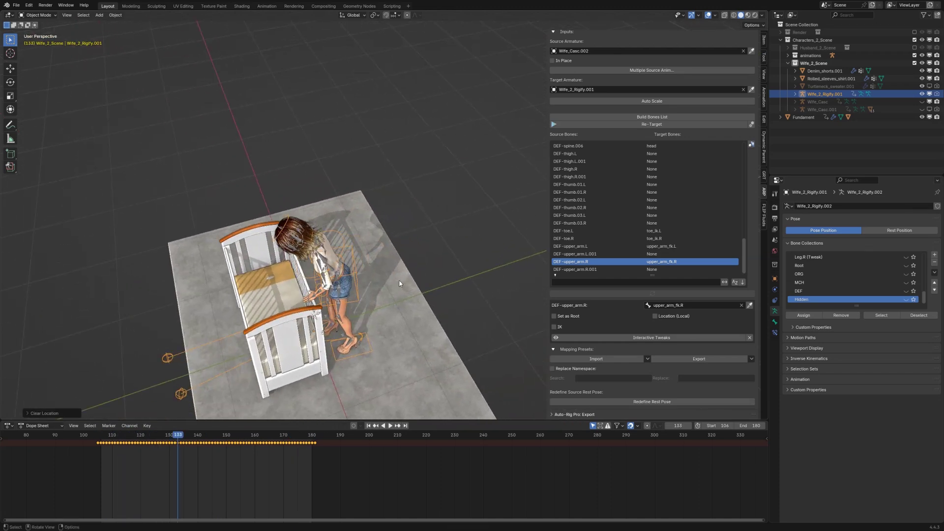
key(space)
middle_drag(401, 276, 437, 241)
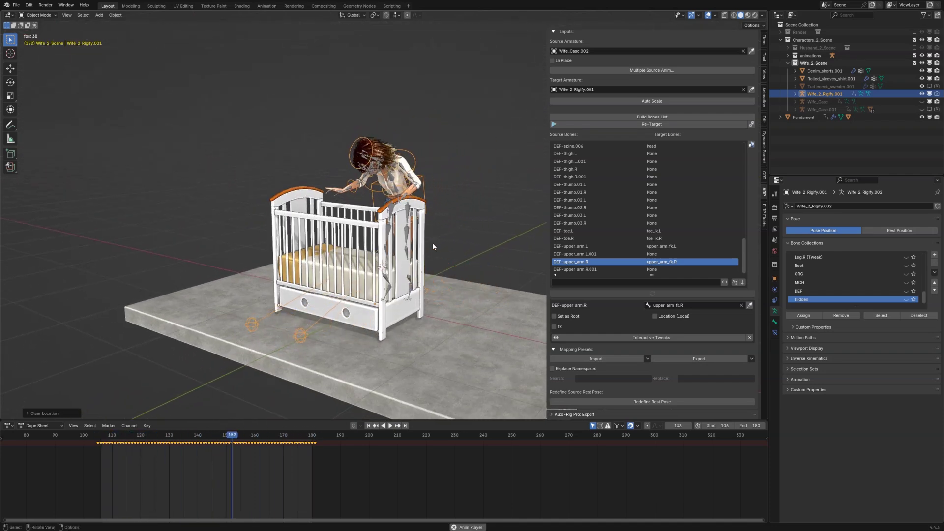
middle_drag(433, 244, 375, 278)
scroll(376, 281, up, 5)
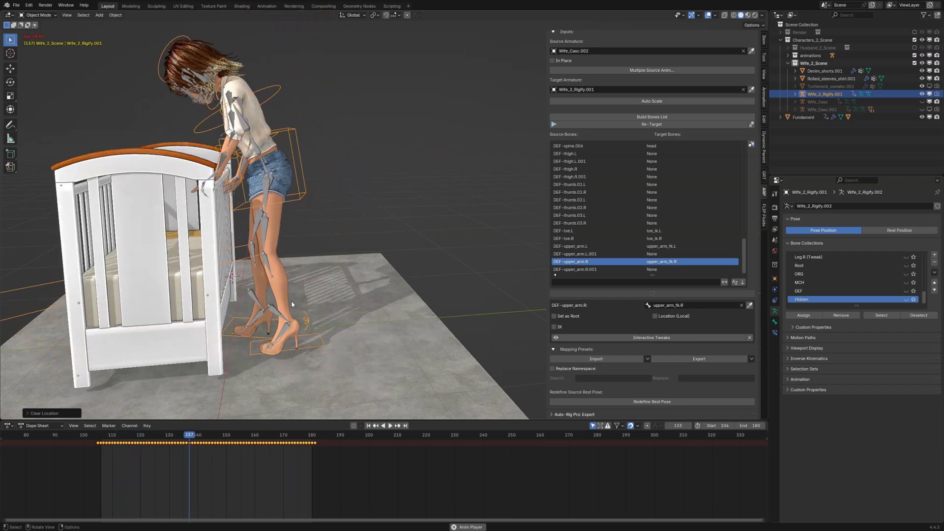
middle_drag(295, 305, 298, 261)
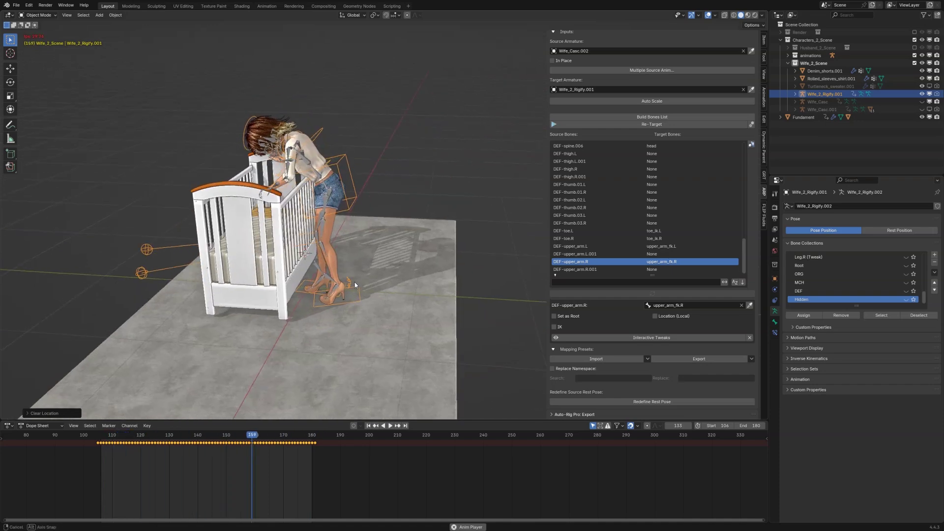
- Hide the overlays and watch frames 106–180 as she walks to the crib and bends over its rail
middle_drag(359, 276, 303, 279)
key(shift+alt+z)
scroll(429, 275, down, 5)
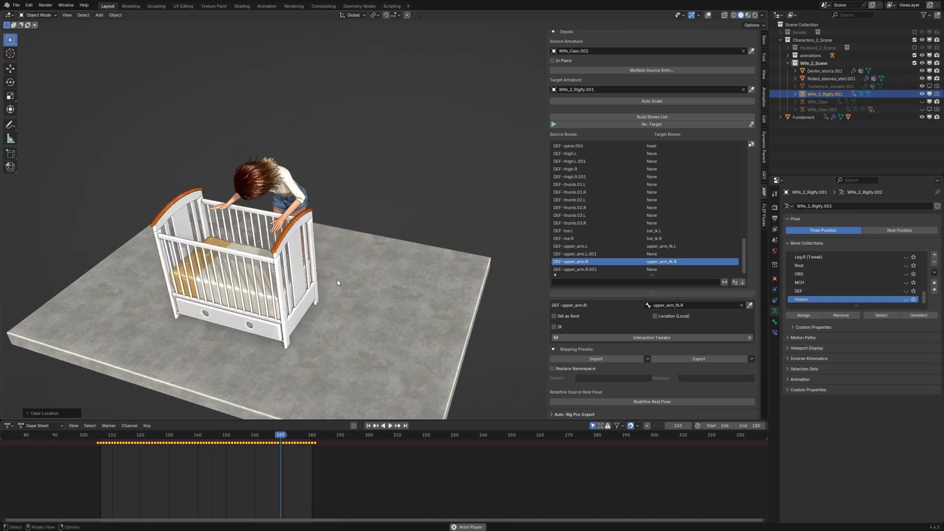
scroll(311, 288, up, 3)
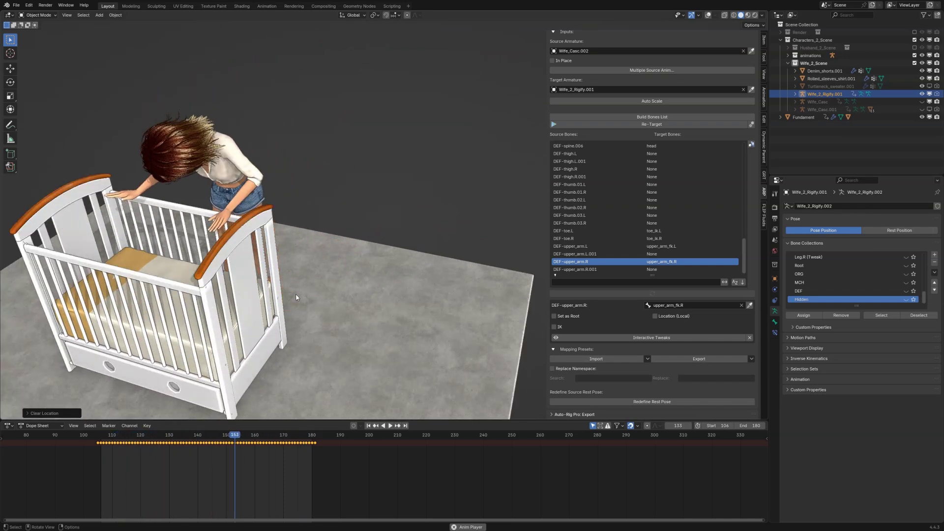
scroll(309, 284, down, 3)
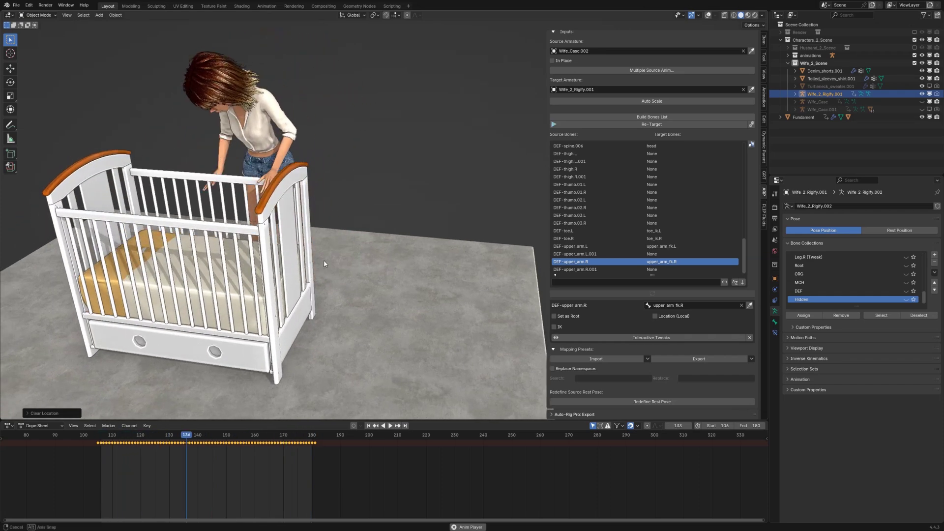
scroll(328, 262, up, 3)
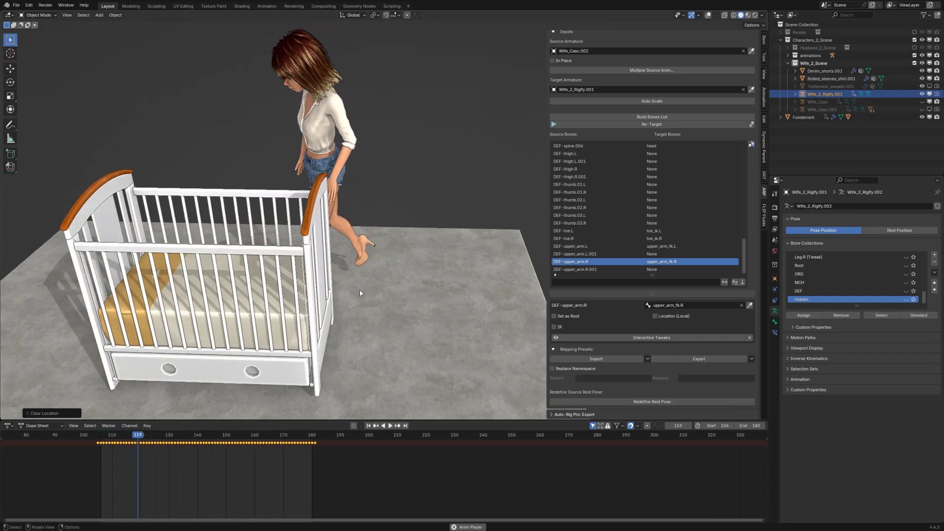